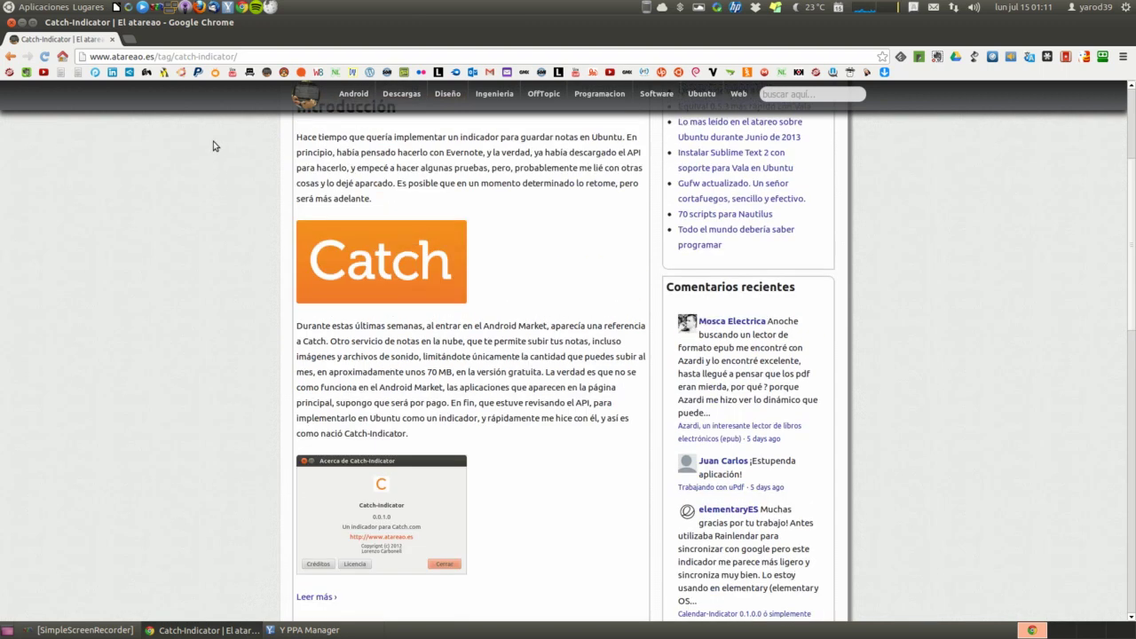
Open the full Catch-Indicator article and use its 'instalar' link to request apt://catch-indicator
{"action": "left_click", "coordinate": [309, 597]}
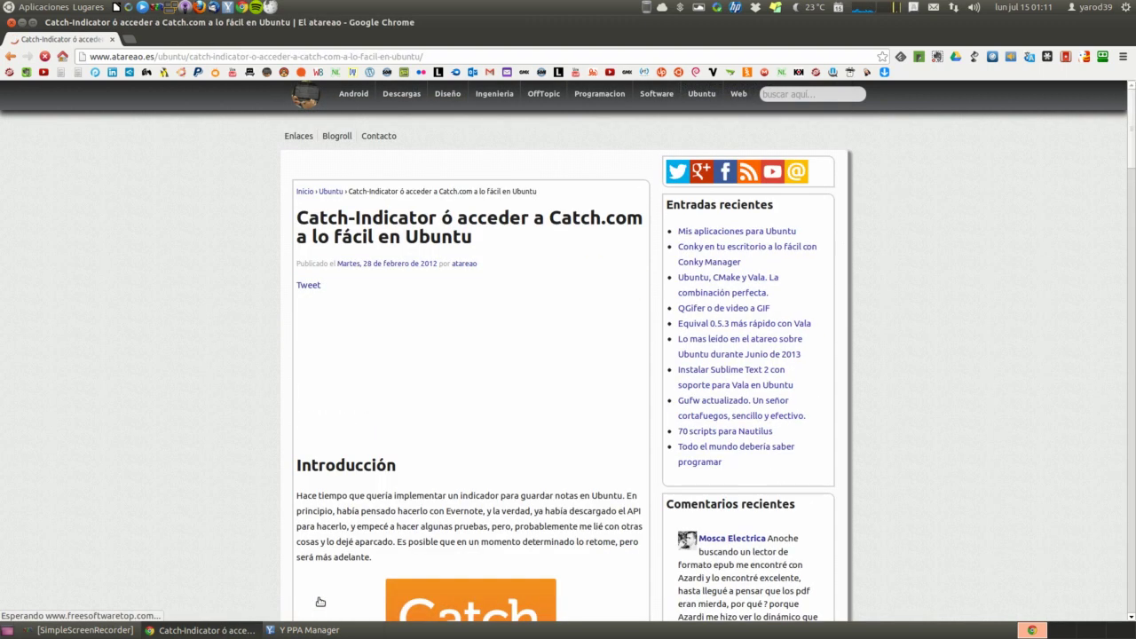
{"action": "scroll", "coordinate": [352, 448], "scroll_direction": "down", "scroll_amount": 1}
{"action": "scroll", "coordinate": [352, 449], "scroll_direction": "down", "scroll_amount": 10}
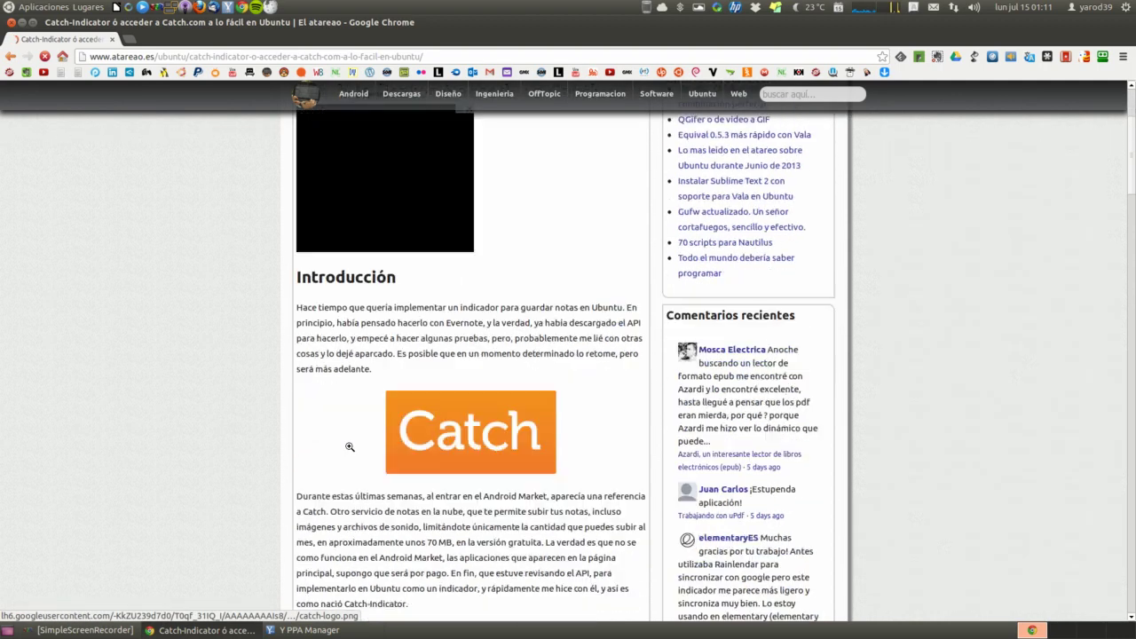
{"action": "scroll", "coordinate": [349, 446], "scroll_direction": "down", "scroll_amount": 6}
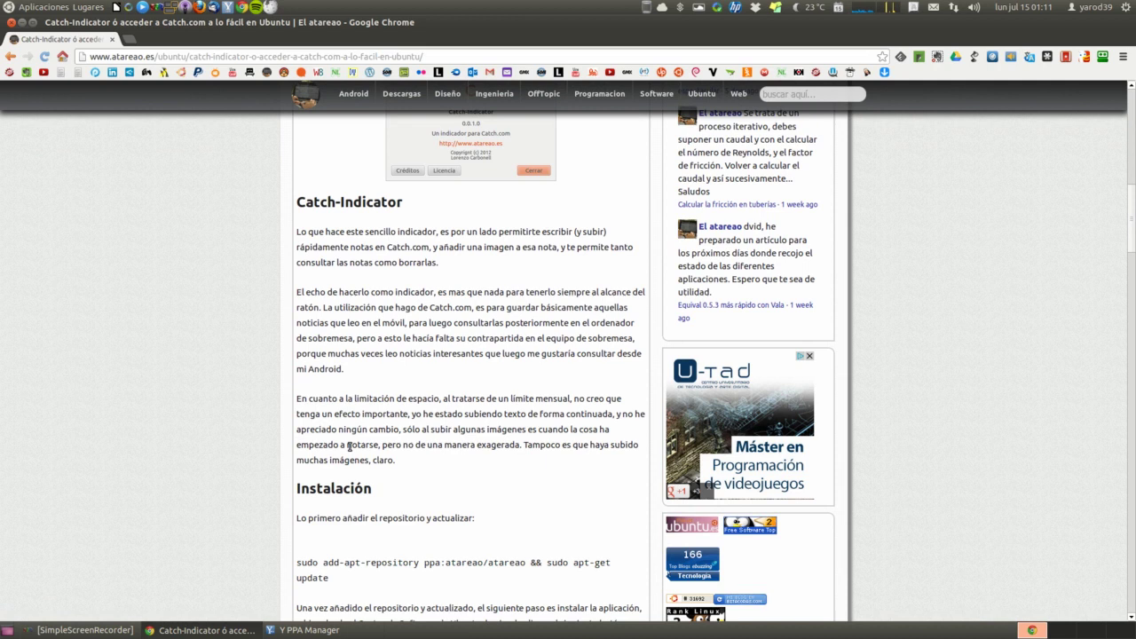
{"action": "scroll", "coordinate": [349, 447], "scroll_direction": "down", "scroll_amount": 4}
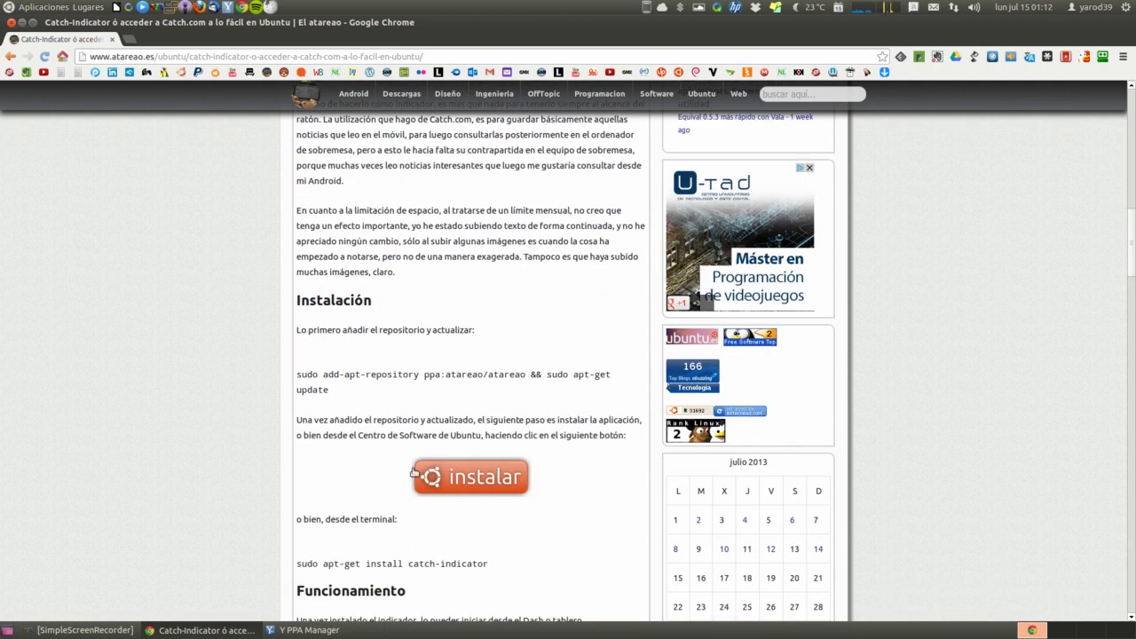
{"action": "left_click", "coordinate": [471, 482]}
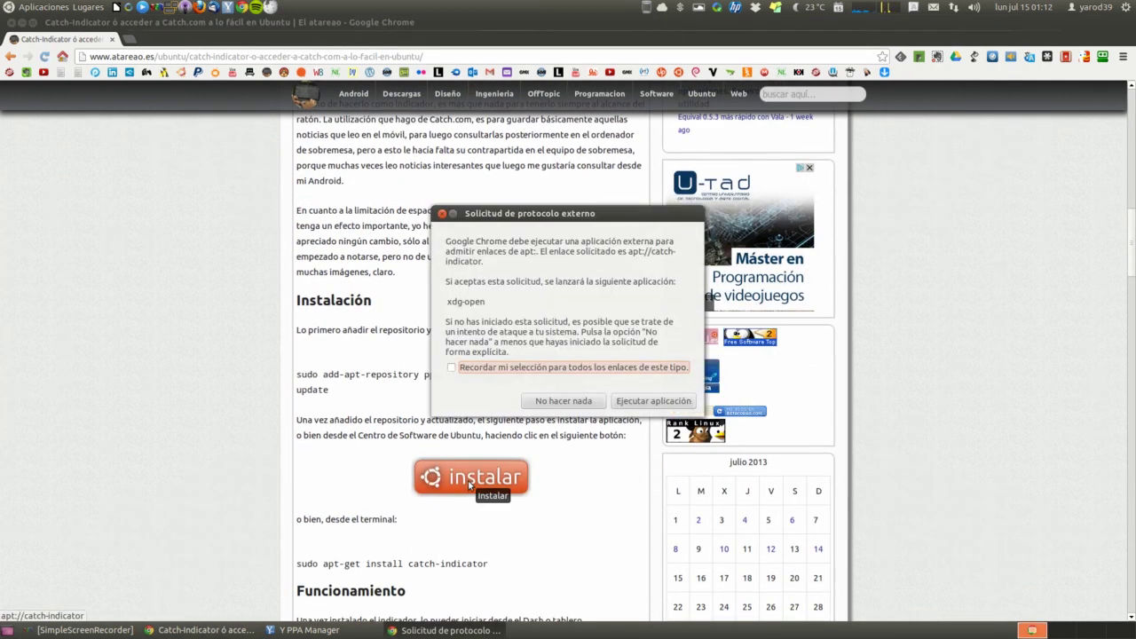
Install catch-indicator through Ubuntu Software Center, close it, and open a new blank tab
{"action": "left_click", "coordinate": [657, 400]}
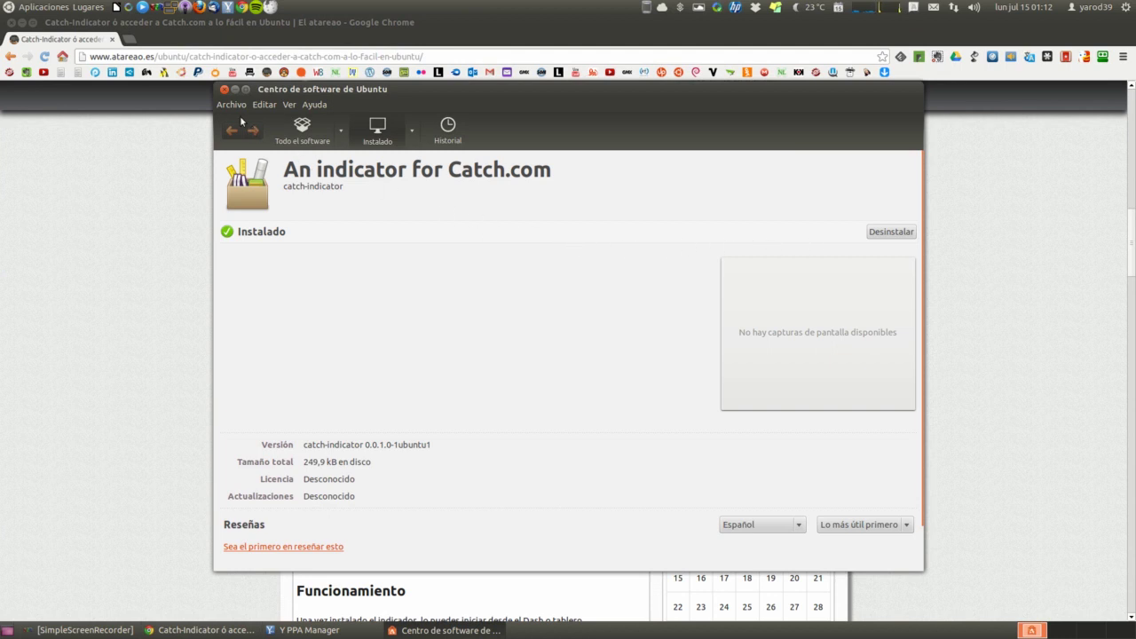
{"action": "left_click", "coordinate": [224, 90]}
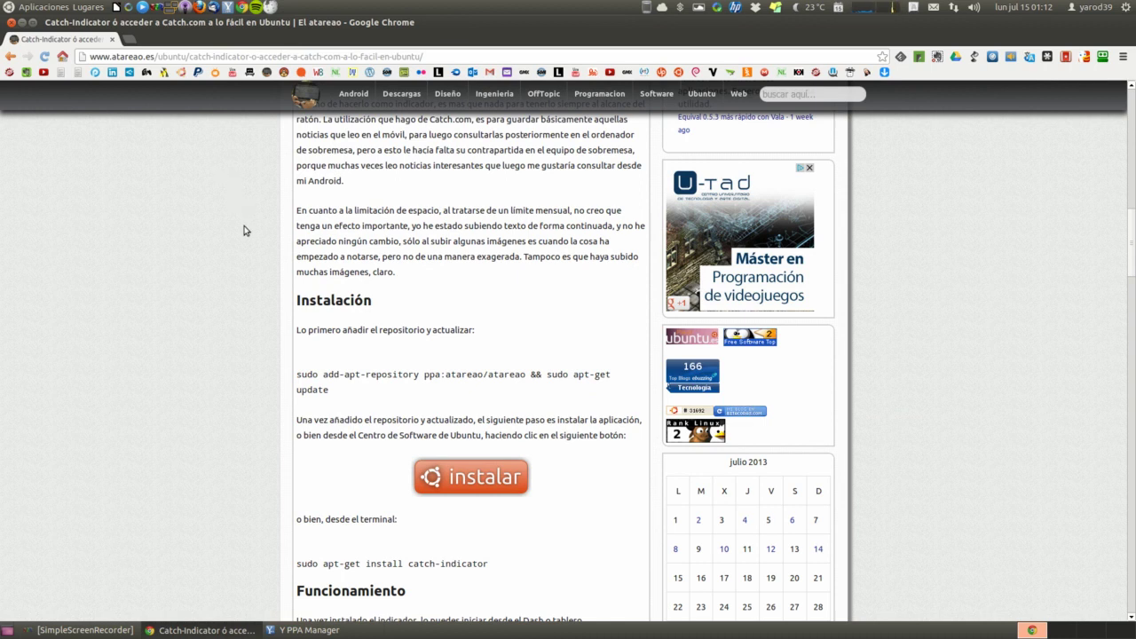
{"action": "scroll", "coordinate": [246, 230], "scroll_direction": "down", "scroll_amount": 8}
{"action": "scroll", "coordinate": [246, 231], "scroll_direction": "down", "scroll_amount": 3}
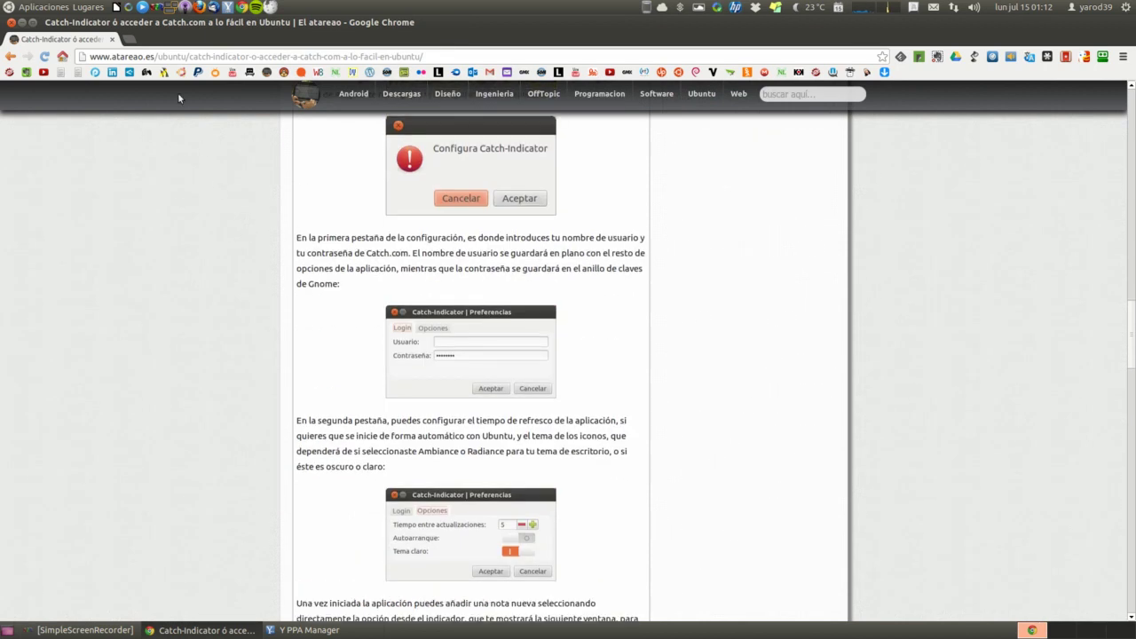
{"action": "left_click", "coordinate": [129, 41]}
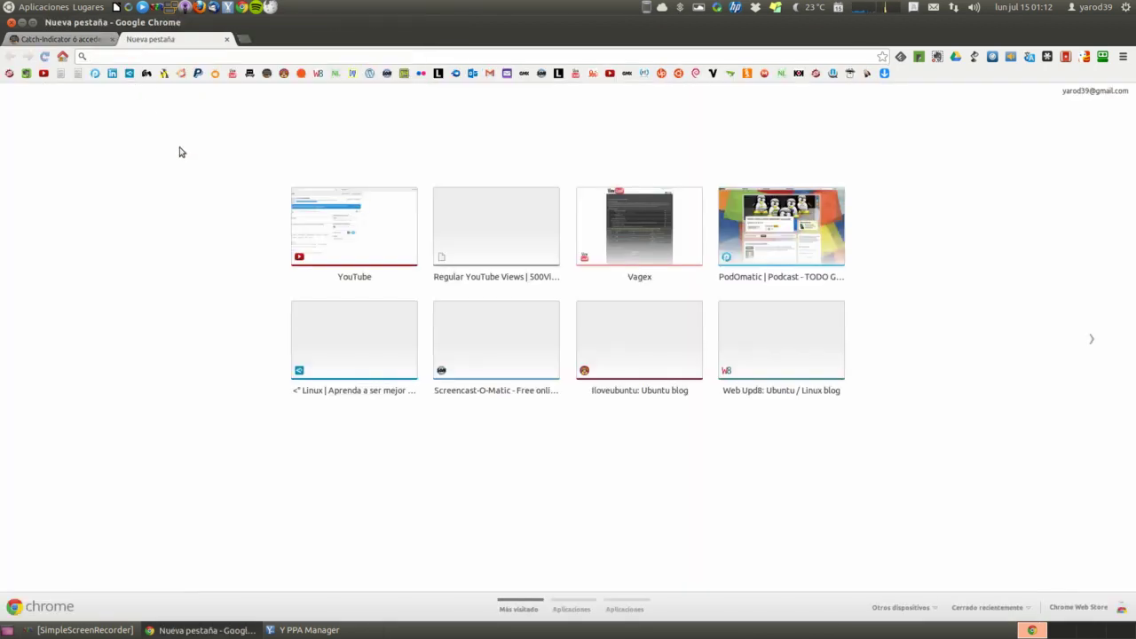
Search 'catch', go to Catch.com, and open the Catch Free sign-up form
{"action": "type", "text": "cat"}
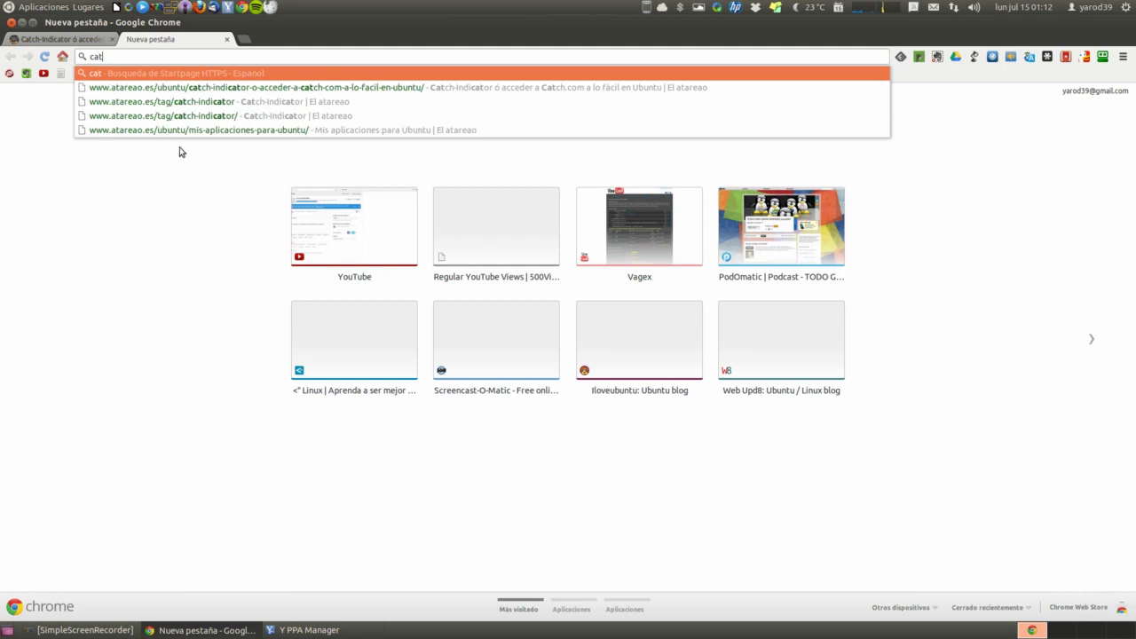
{"action": "type", "text": "ch"}
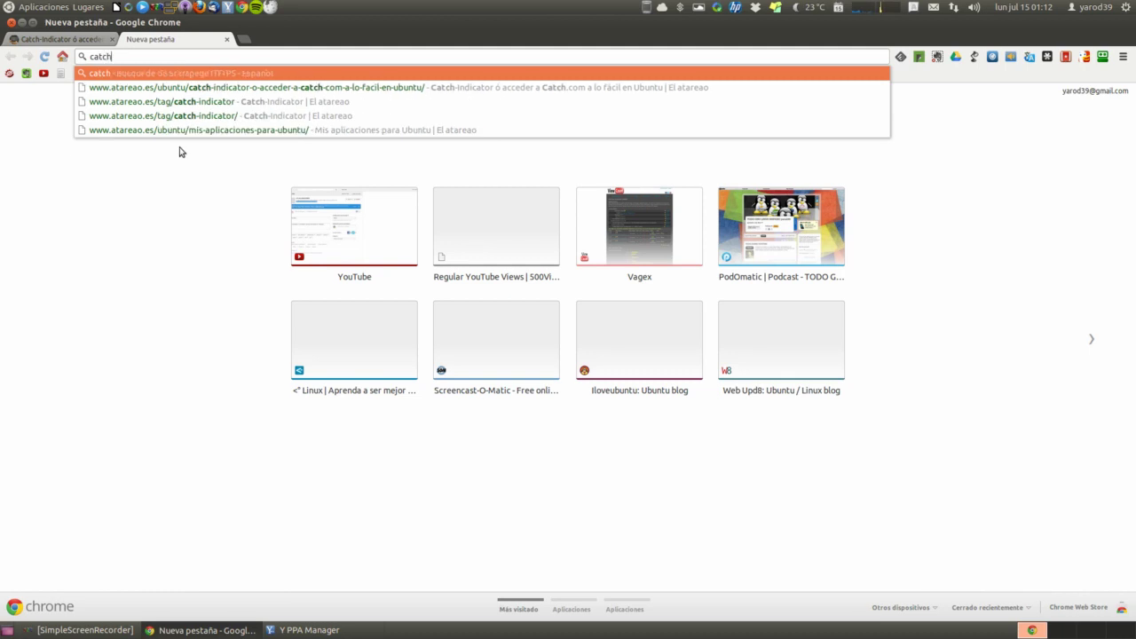
{"action": "key", "text": "Return"}
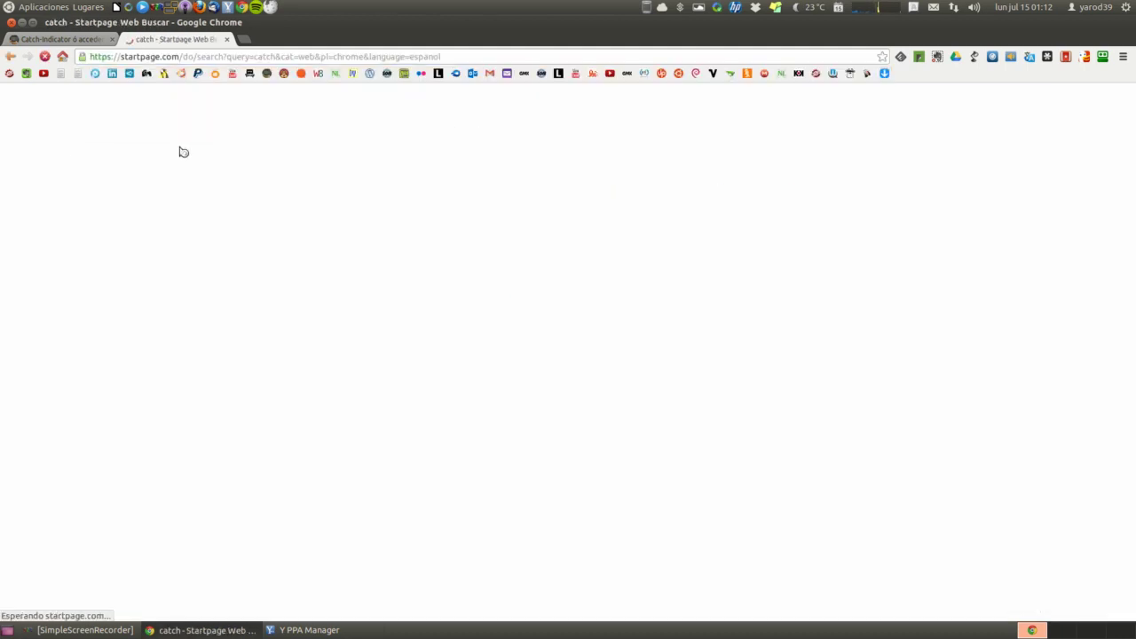
{"action": "left_click", "coordinate": [170, 194]}
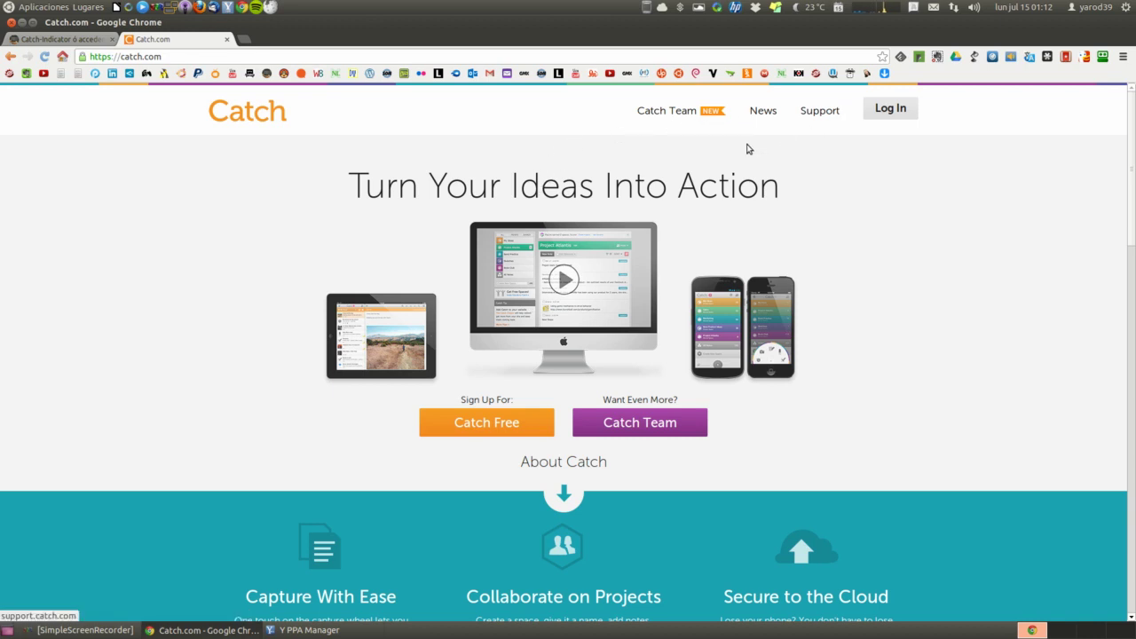
{"action": "scroll", "coordinate": [513, 293], "scroll_direction": "down", "scroll_amount": 2}
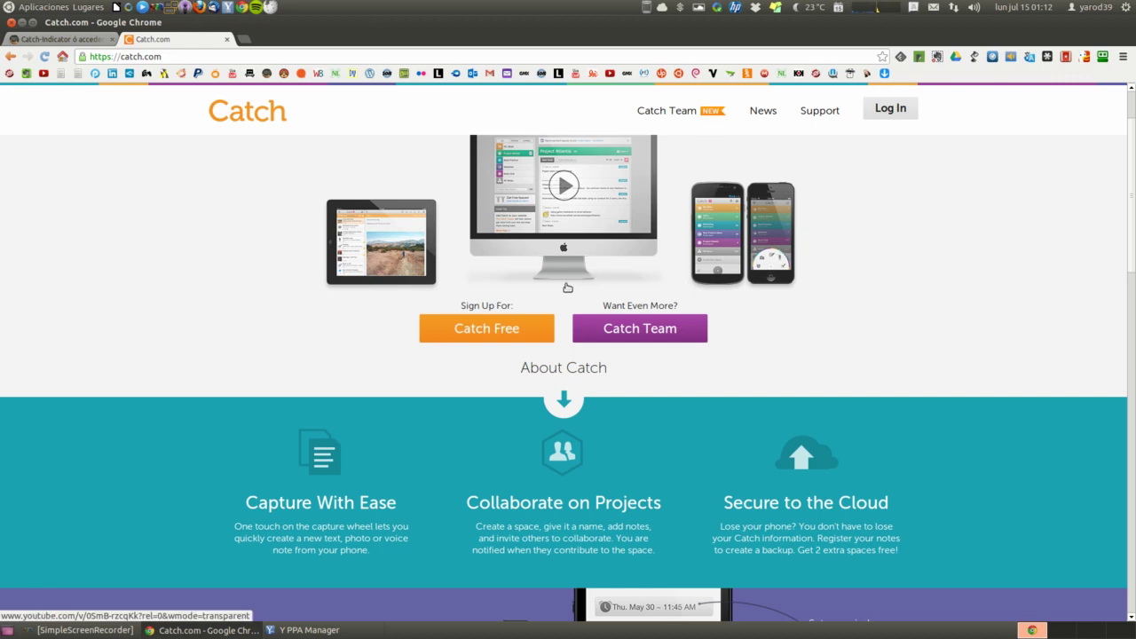
{"action": "scroll", "coordinate": [566, 286], "scroll_direction": "up", "scroll_amount": 2}
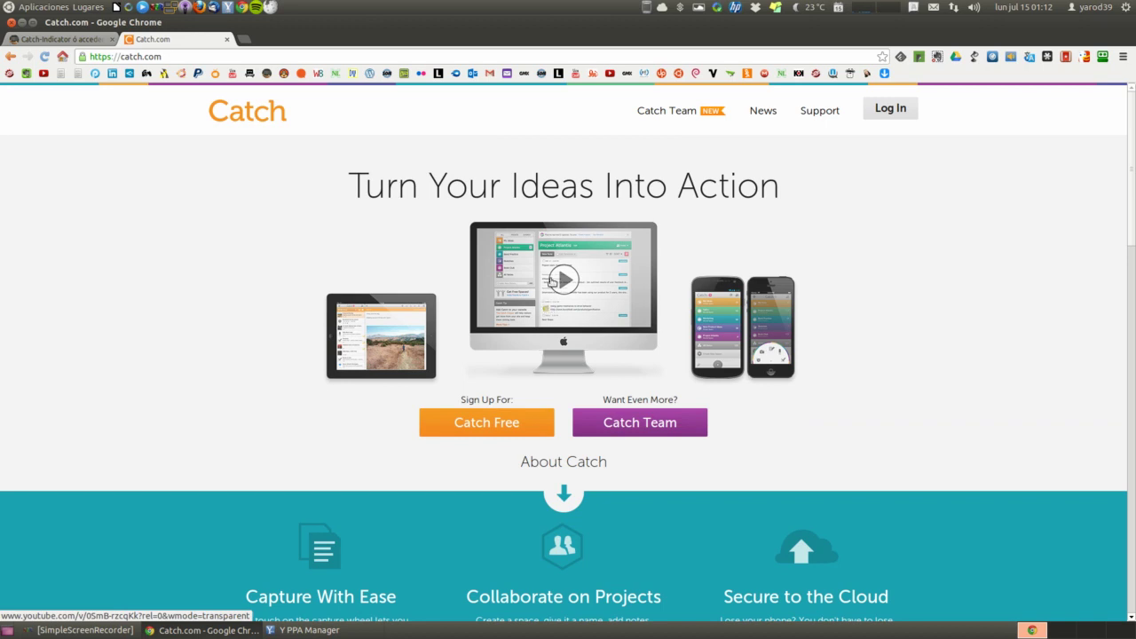
{"action": "left_click", "coordinate": [514, 423]}
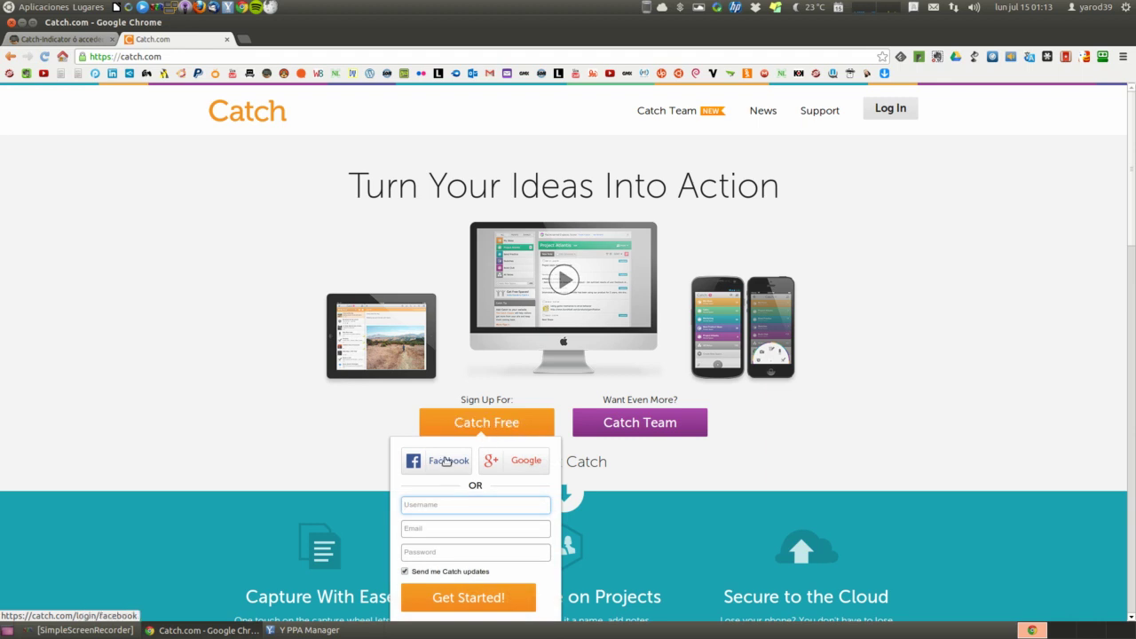
Sign up for Catch with Facebook, view the account's Profile settings, and close the Catch tab
{"action": "left_click", "coordinate": [442, 463]}
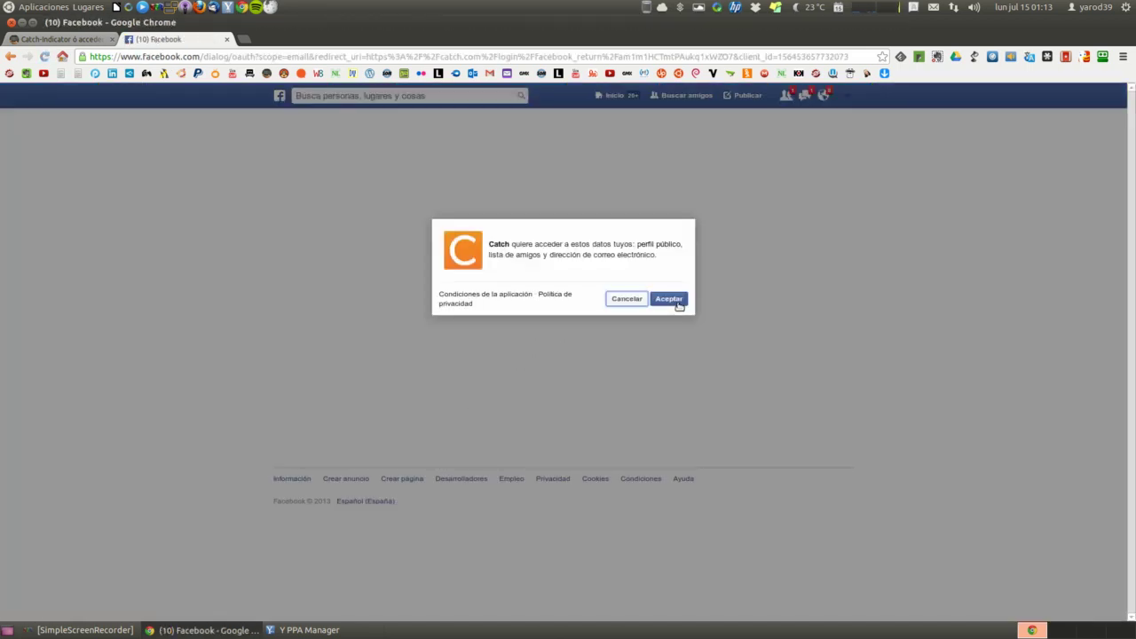
{"action": "left_click", "coordinate": [678, 303]}
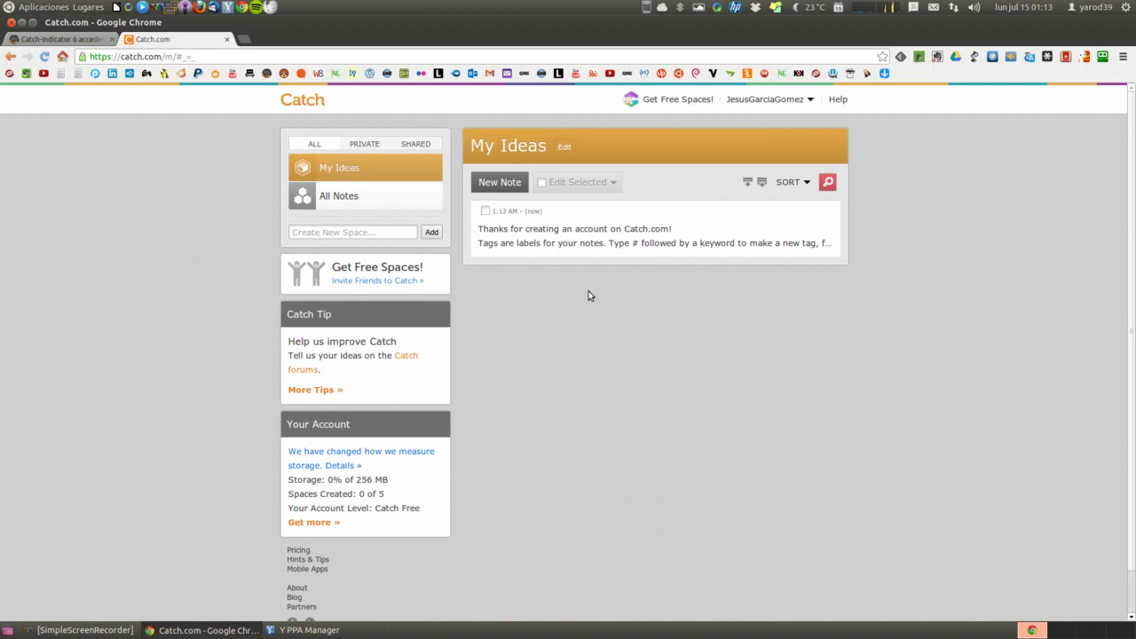
{"action": "left_click", "coordinate": [788, 100]}
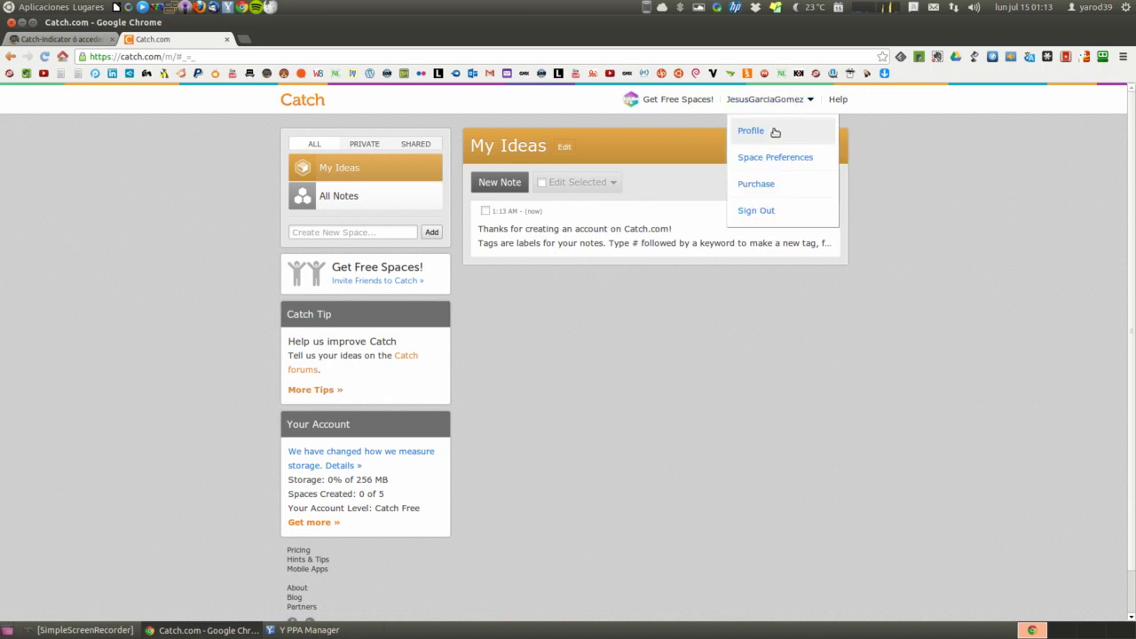
{"action": "left_click", "coordinate": [775, 132]}
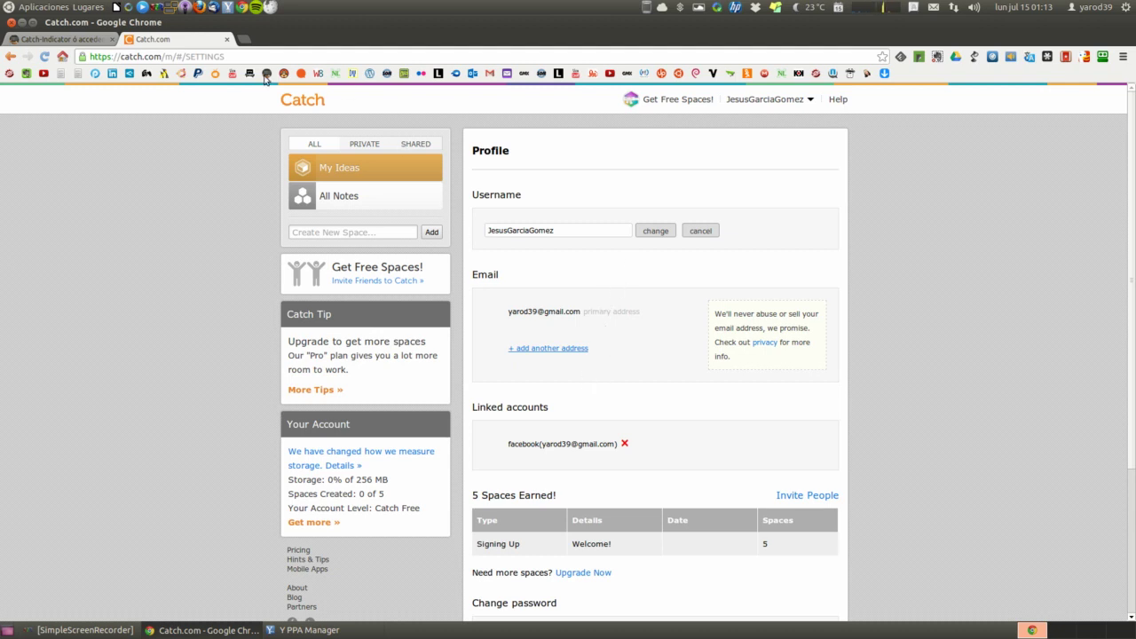
{"action": "left_click", "coordinate": [227, 39]}
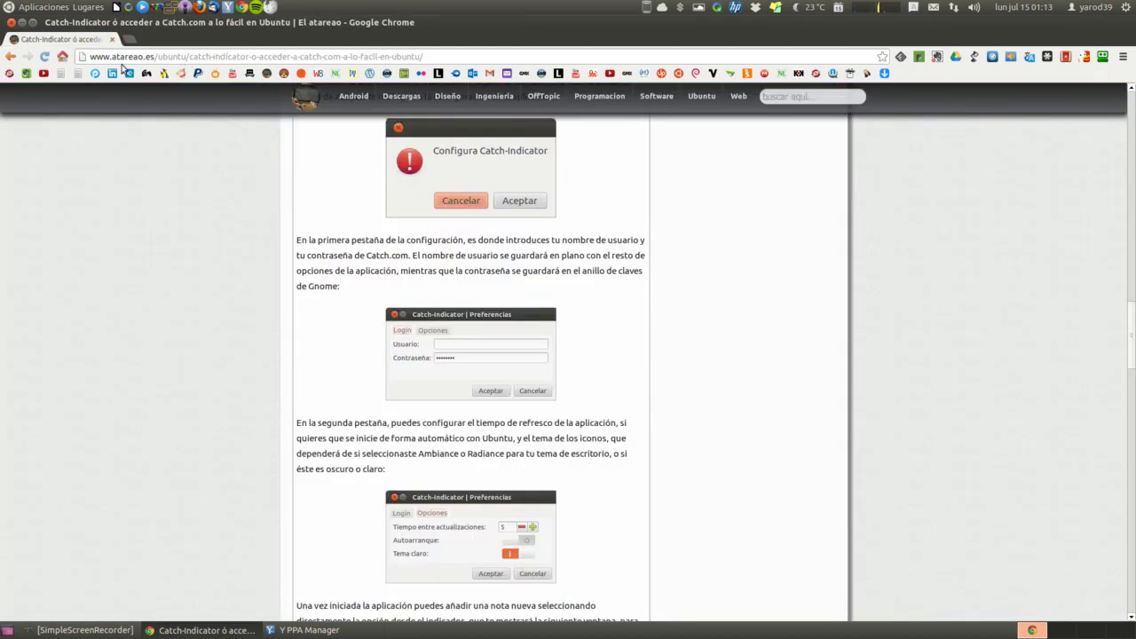
{"action": "left_click", "coordinate": [46, 6]}
Launch Catch-Indicator from the applications menu and save its login details
{"action": "mouse_move", "coordinate": [62, 28]}
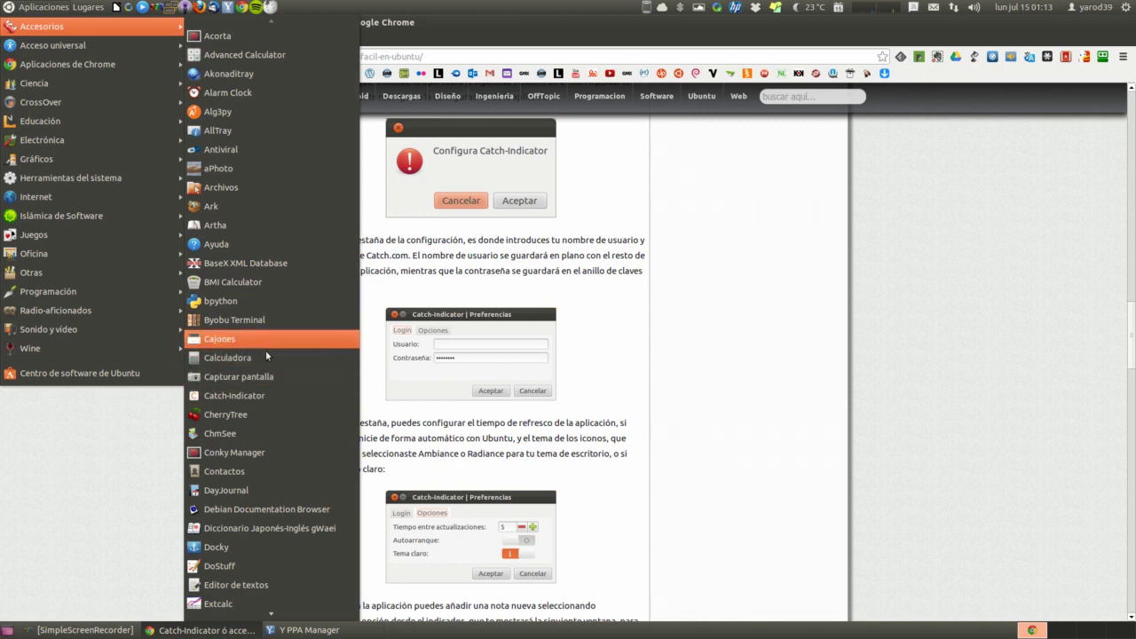
{"action": "left_click", "coordinate": [263, 395]}
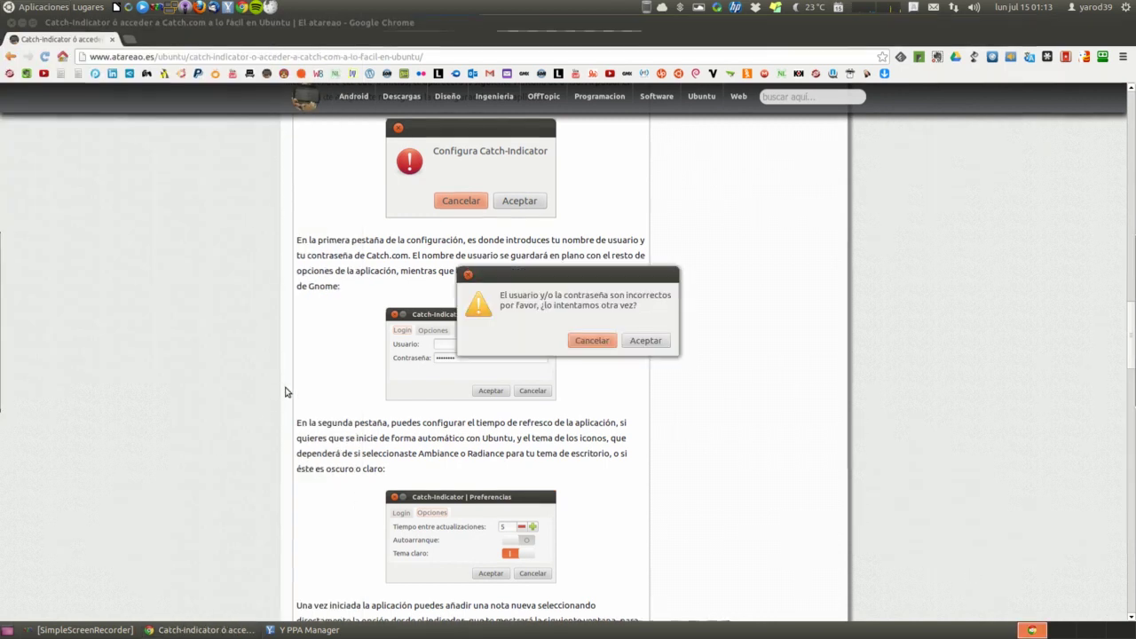
{"action": "left_click", "coordinate": [632, 345]}
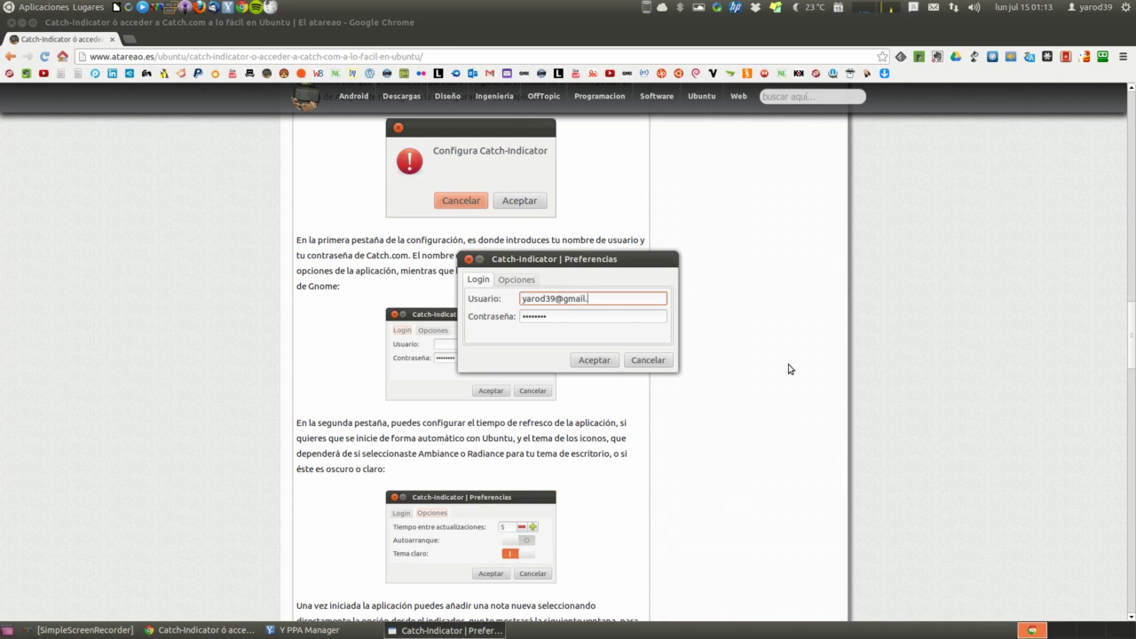
{"action": "left_click", "coordinate": [606, 361]}
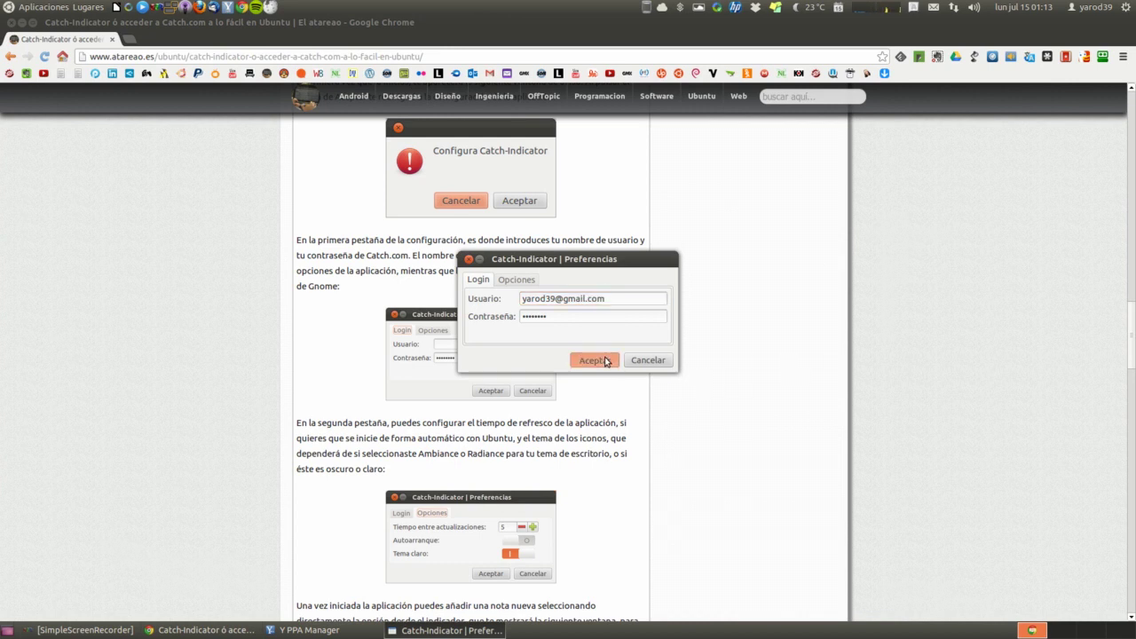
{"action": "left_click", "coordinate": [635, 345]}
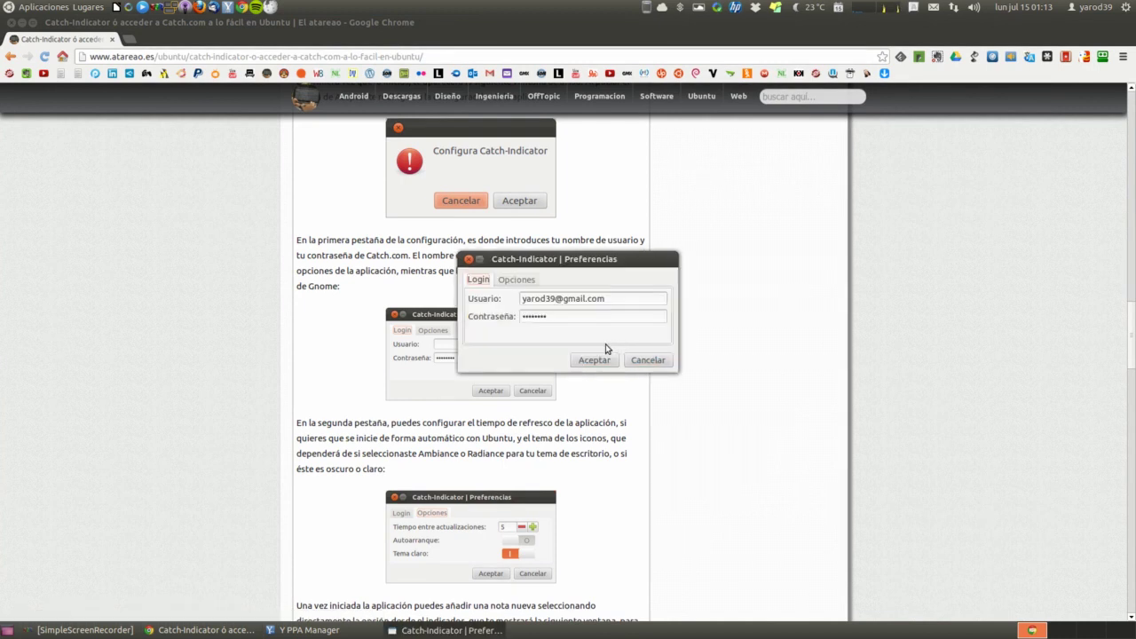
Re-enter the Catch password, retry the login, and dismiss the incorrect-login warning
{"action": "double_click", "coordinate": [553, 318]}
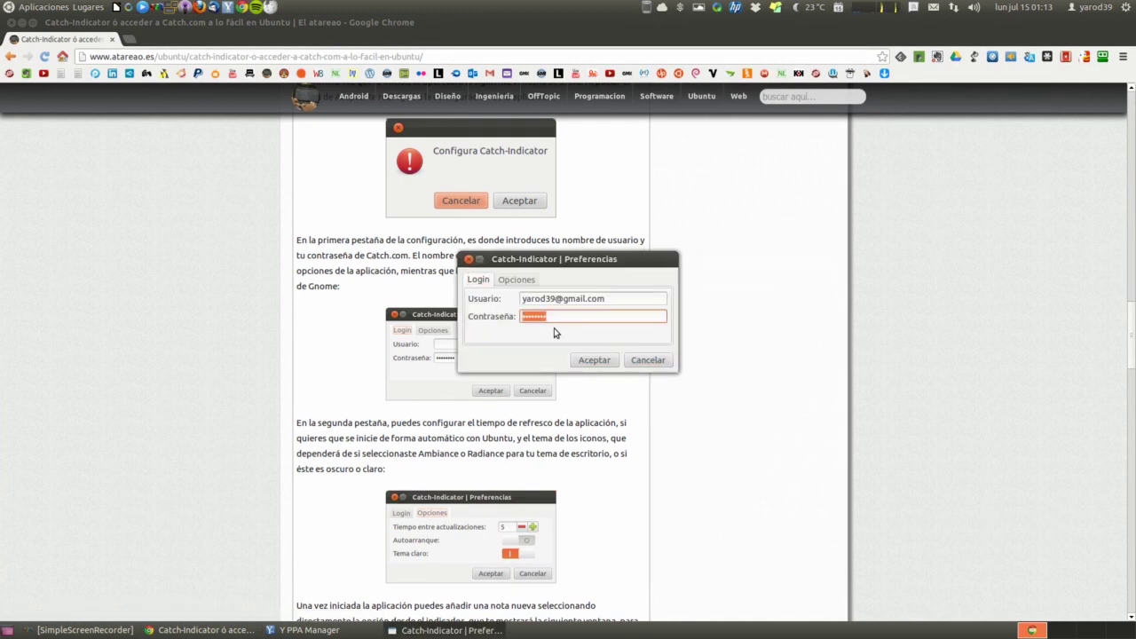
{"action": "type", "text": "****"}
{"action": "left_click", "coordinate": [596, 362]}
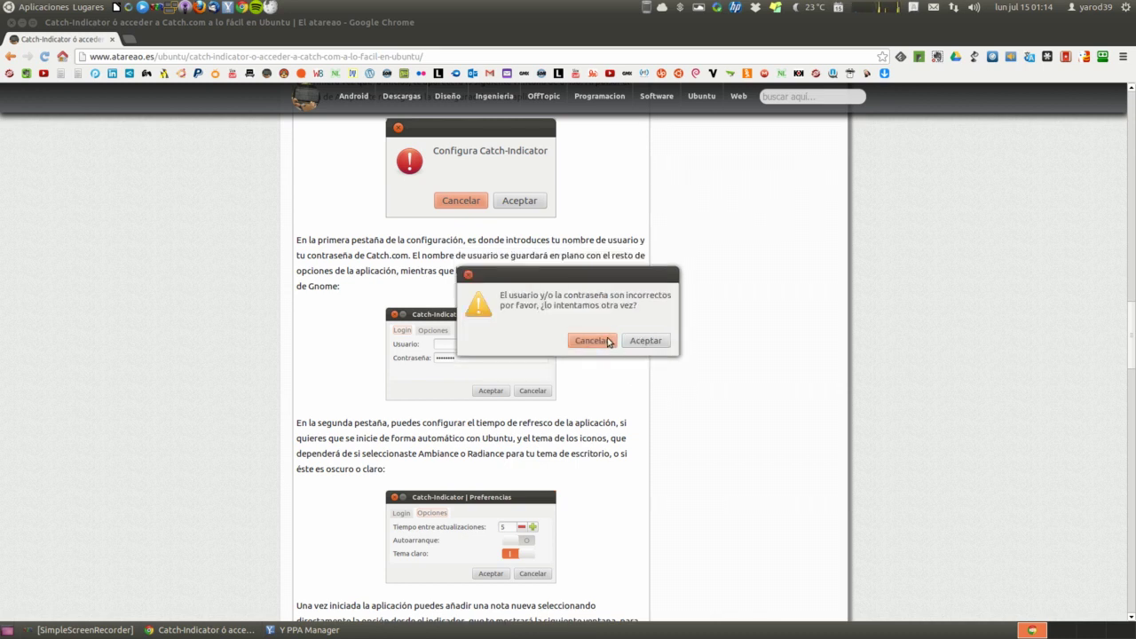
{"action": "left_click", "coordinate": [608, 342]}
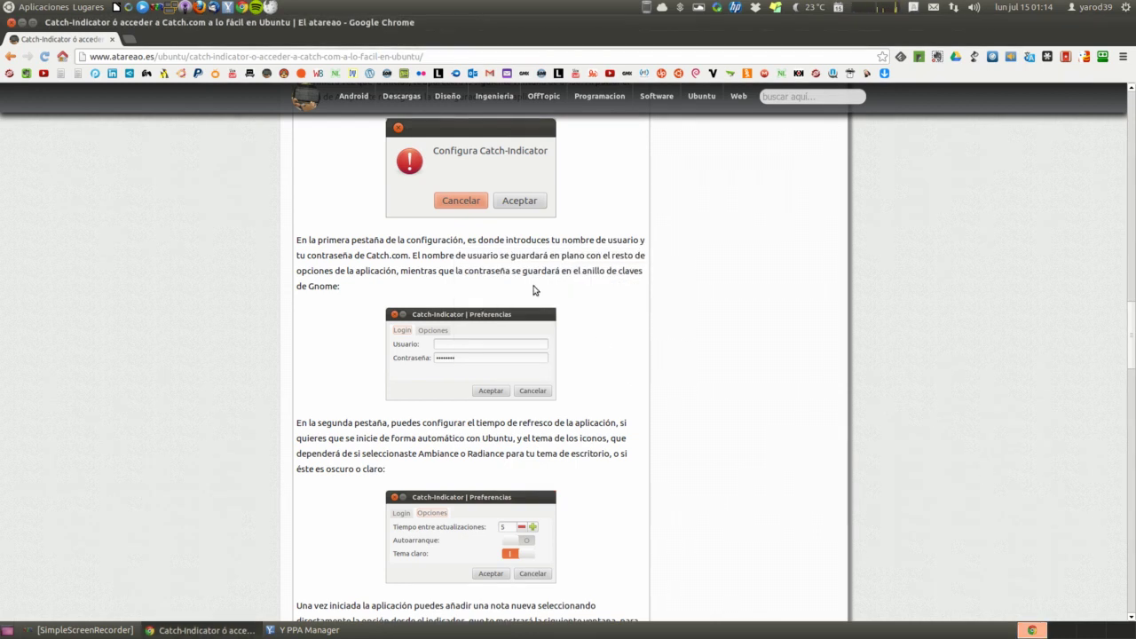
{"action": "left_click", "coordinate": [129, 41]}
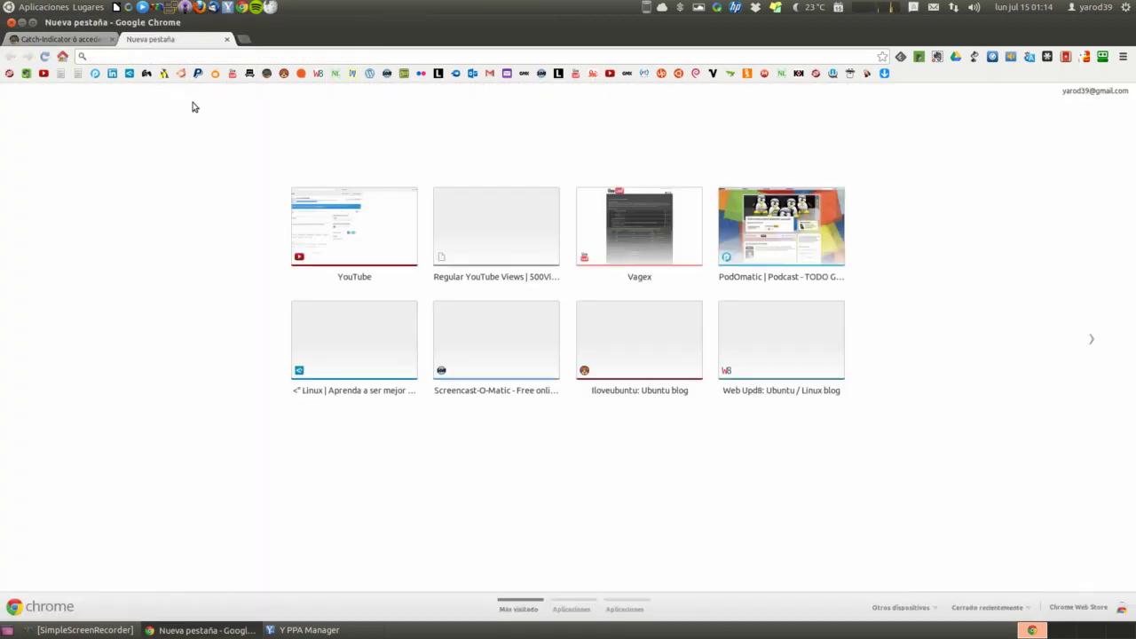
Search 'catch', open Catch.com, and choose Profile from the account dropdown
{"action": "type", "text": "cat"}
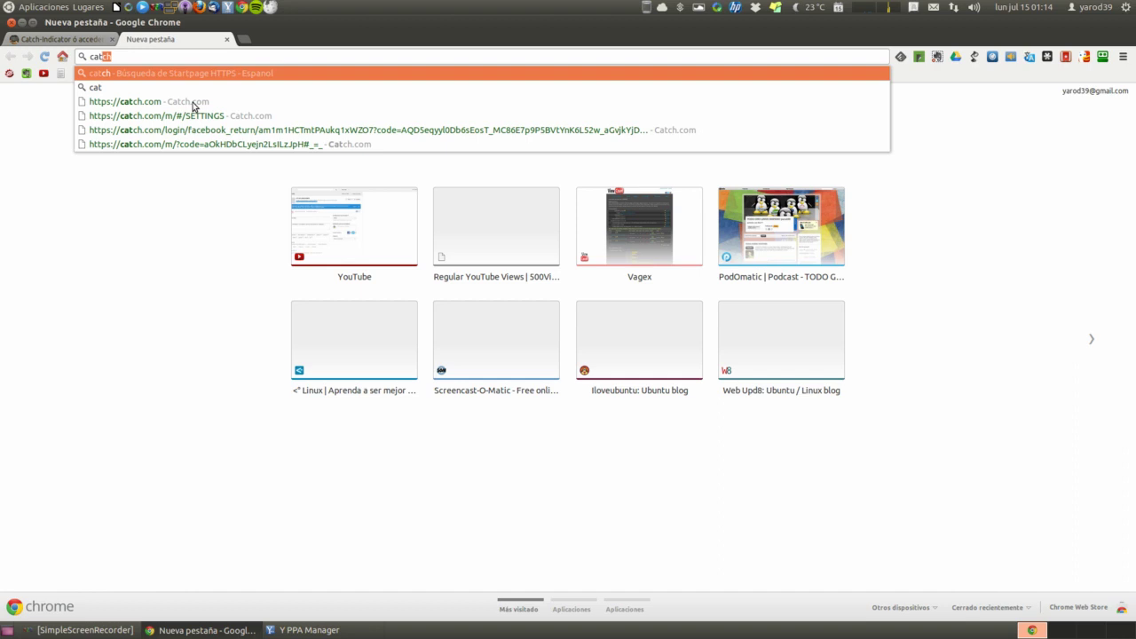
{"action": "type", "text": "ch"}
{"action": "key", "text": "Return"}
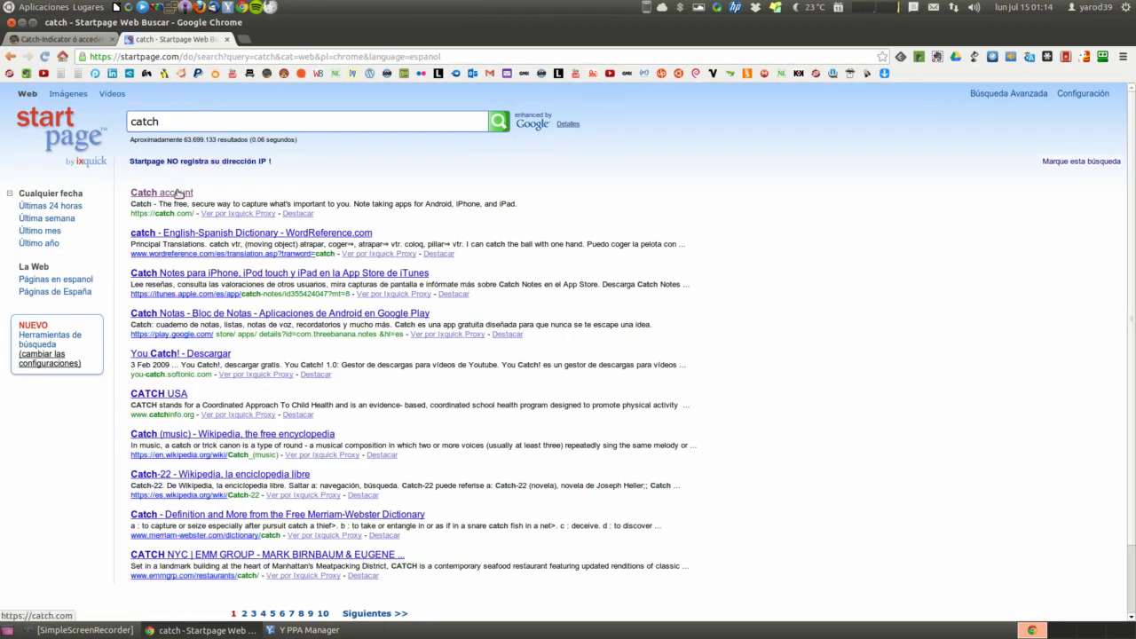
{"action": "left_click", "coordinate": [177, 193]}
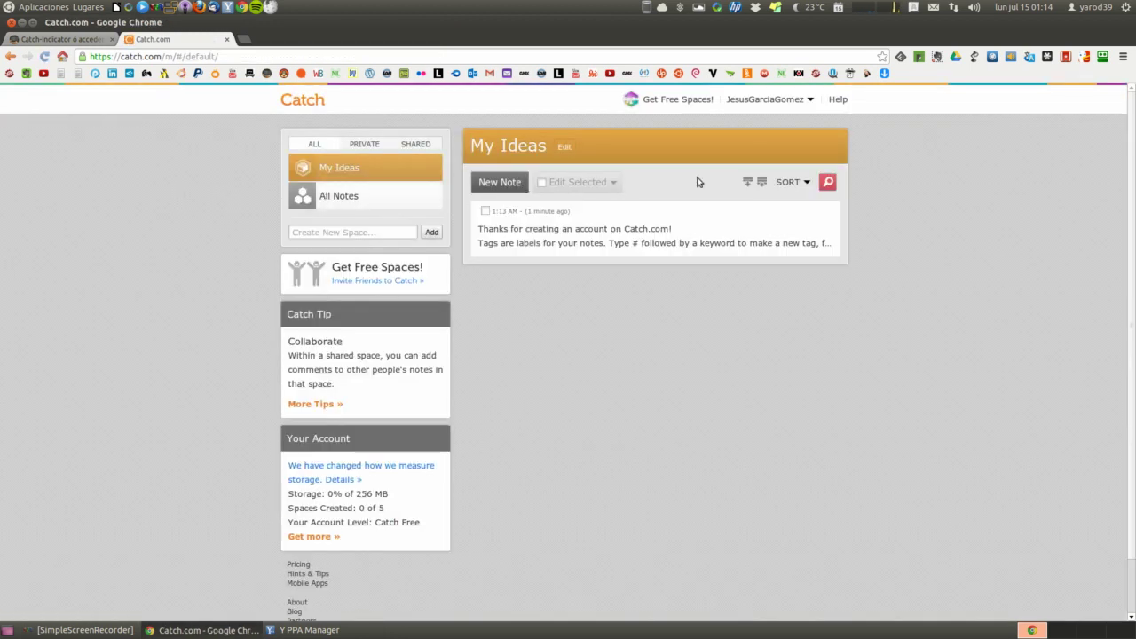
{"action": "left_click", "coordinate": [759, 103]}
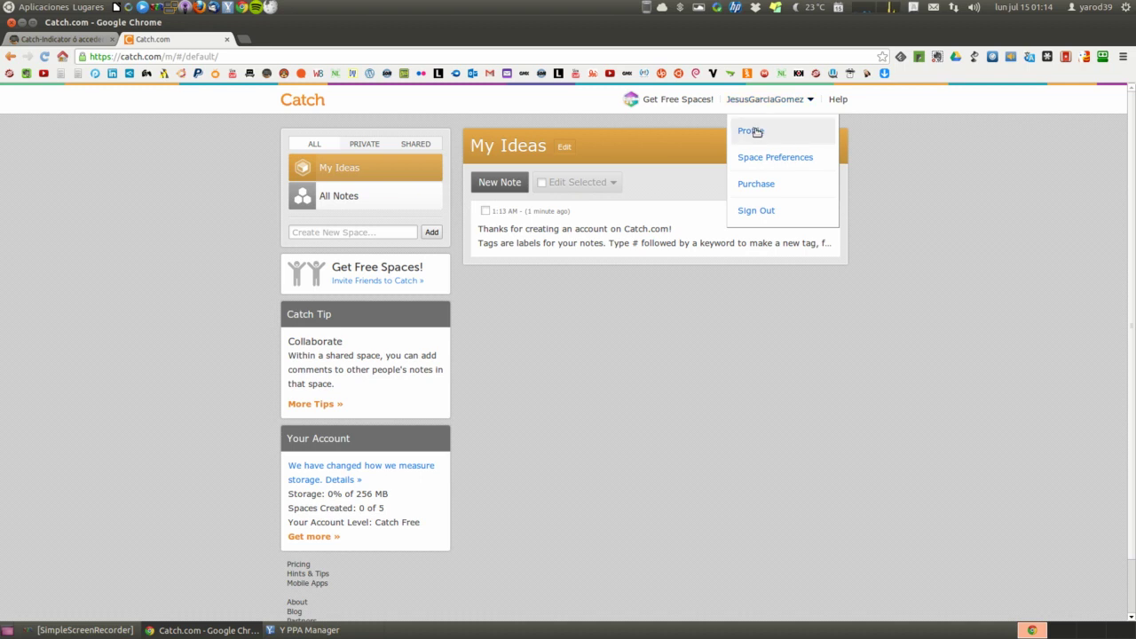
{"action": "left_click", "coordinate": [756, 132]}
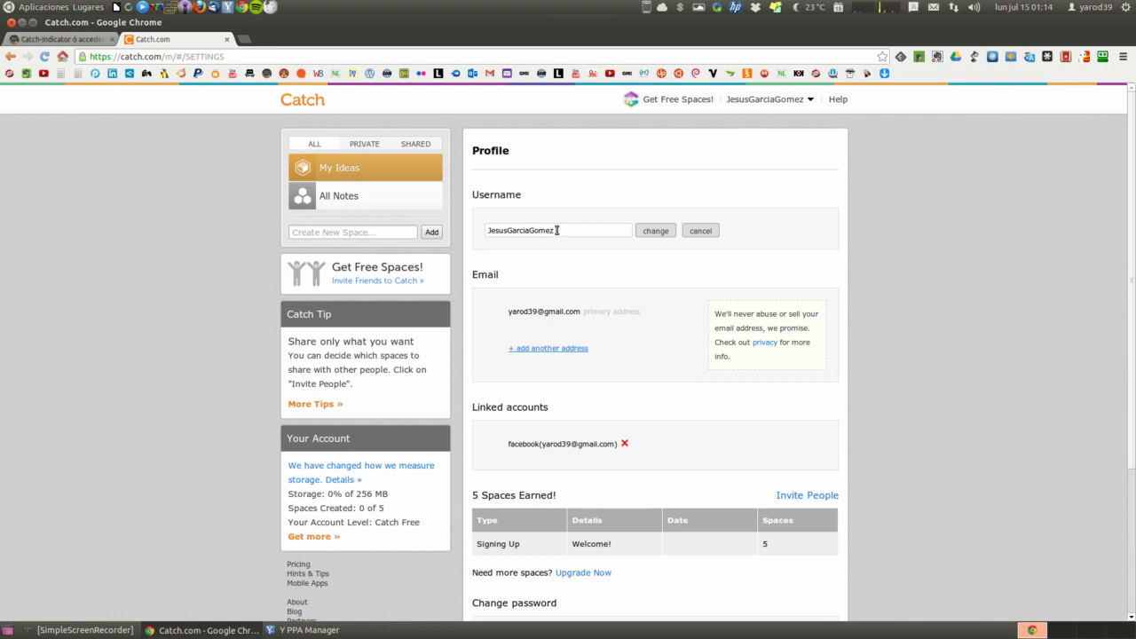
Copy the Catch.com username and launch Catch-Indicator from Aplicaciones > Accesorios
{"action": "double_click", "coordinate": [508, 233]}
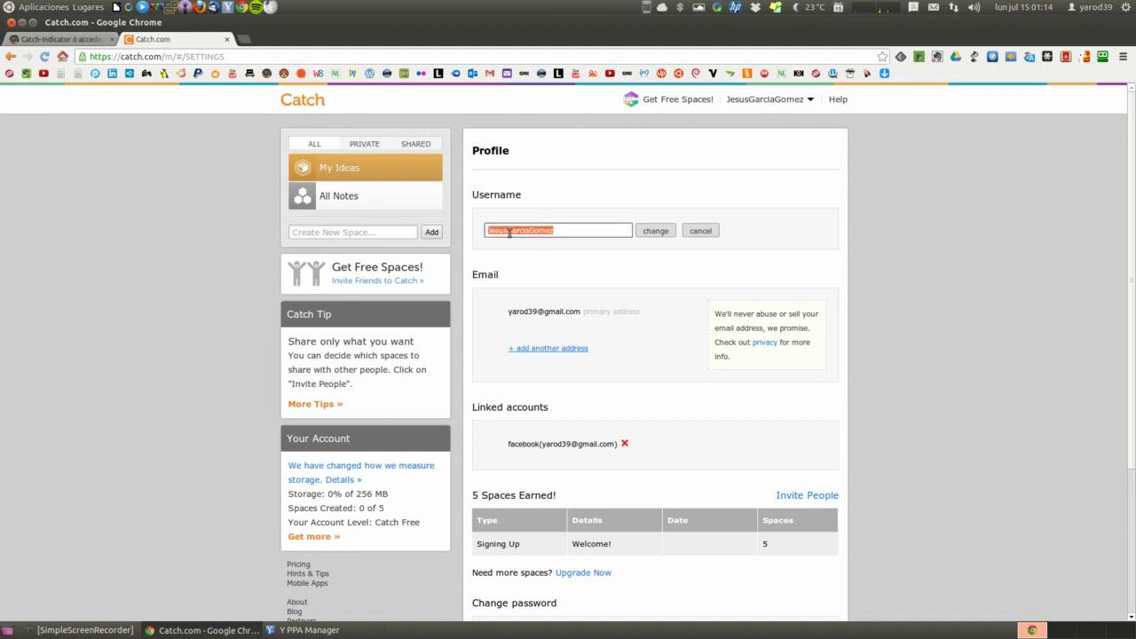
{"action": "right_click", "coordinate": [509, 232]}
{"action": "left_click", "coordinate": [544, 286]}
{"action": "left_click", "coordinate": [40, 7]}
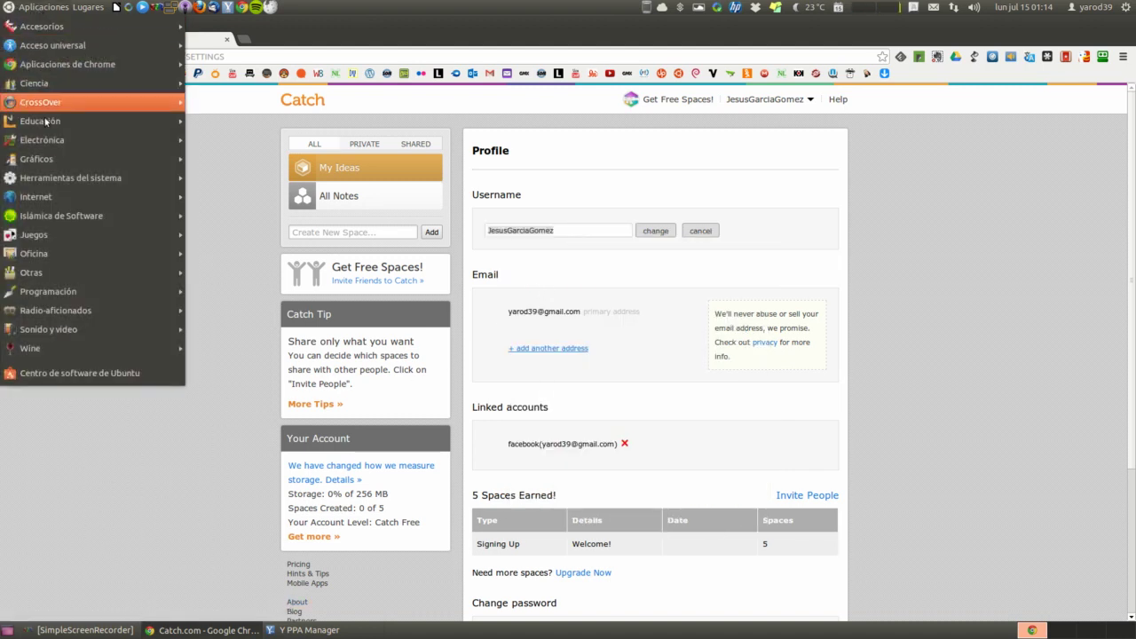
{"action": "mouse_move", "coordinate": [56, 182]}
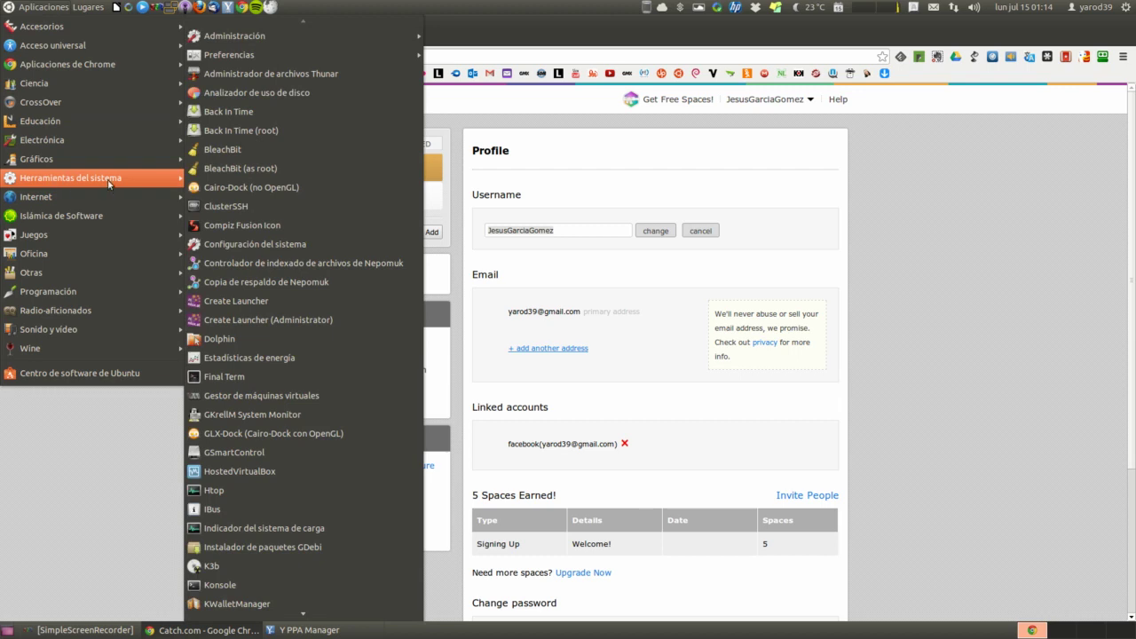
{"action": "mouse_move", "coordinate": [107, 28]}
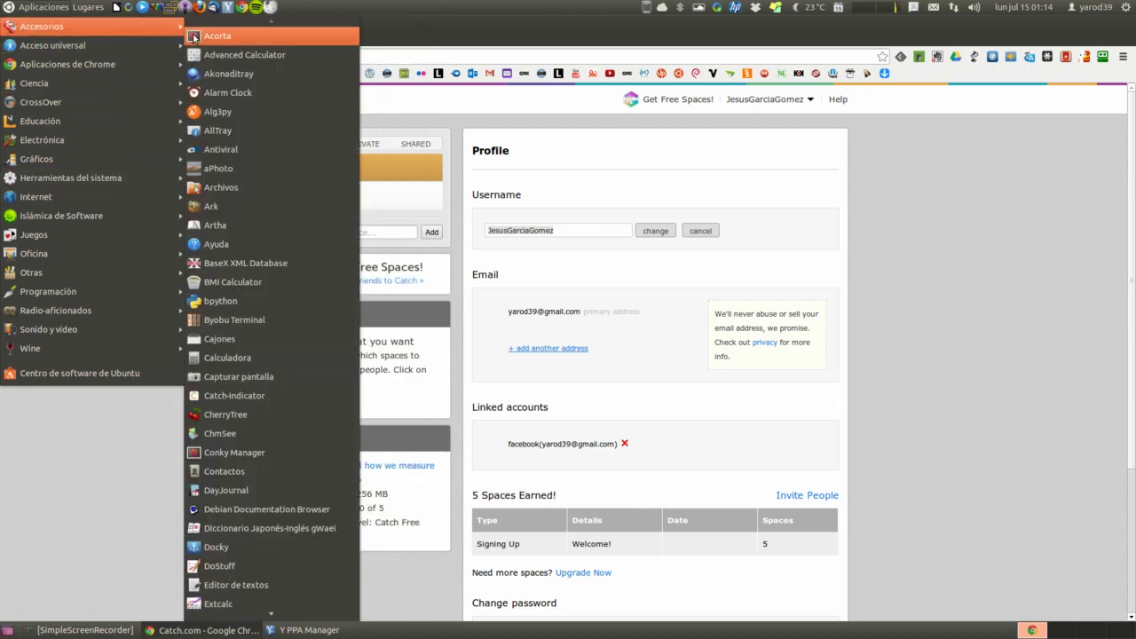
{"action": "left_click", "coordinate": [263, 395]}
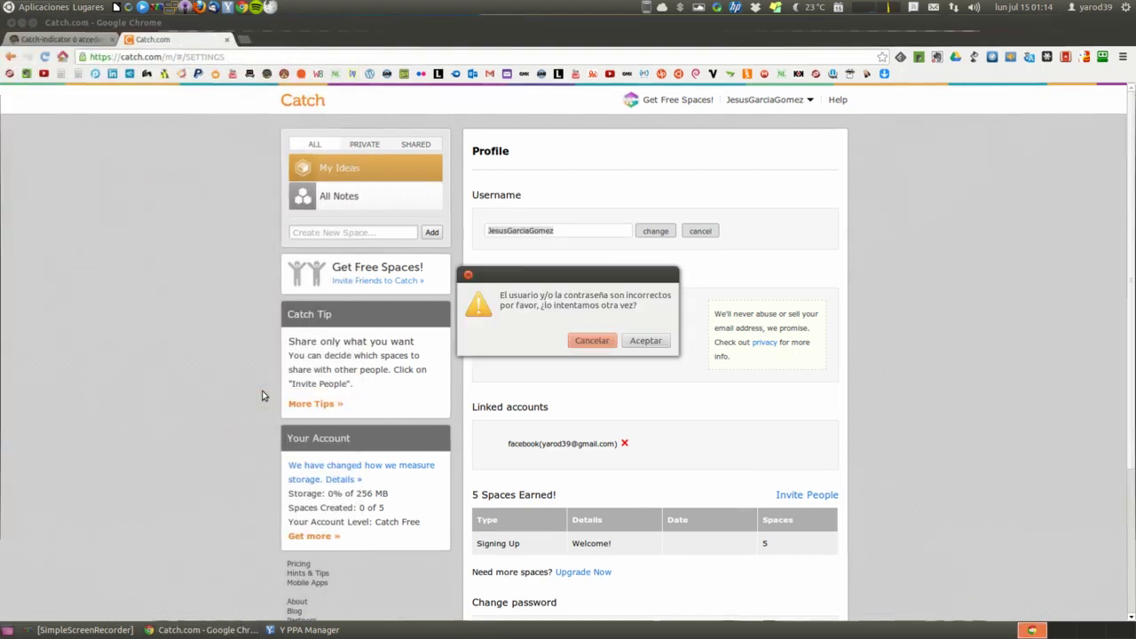
Paste the copied username into Catch-Indicator's Usuario field and retry the login
{"action": "left_click", "coordinate": [646, 341]}
{"action": "left_click", "coordinate": [551, 300]}
{"action": "triple_click", "coordinate": [551, 299]}
{"action": "right_click", "coordinate": [551, 299]}
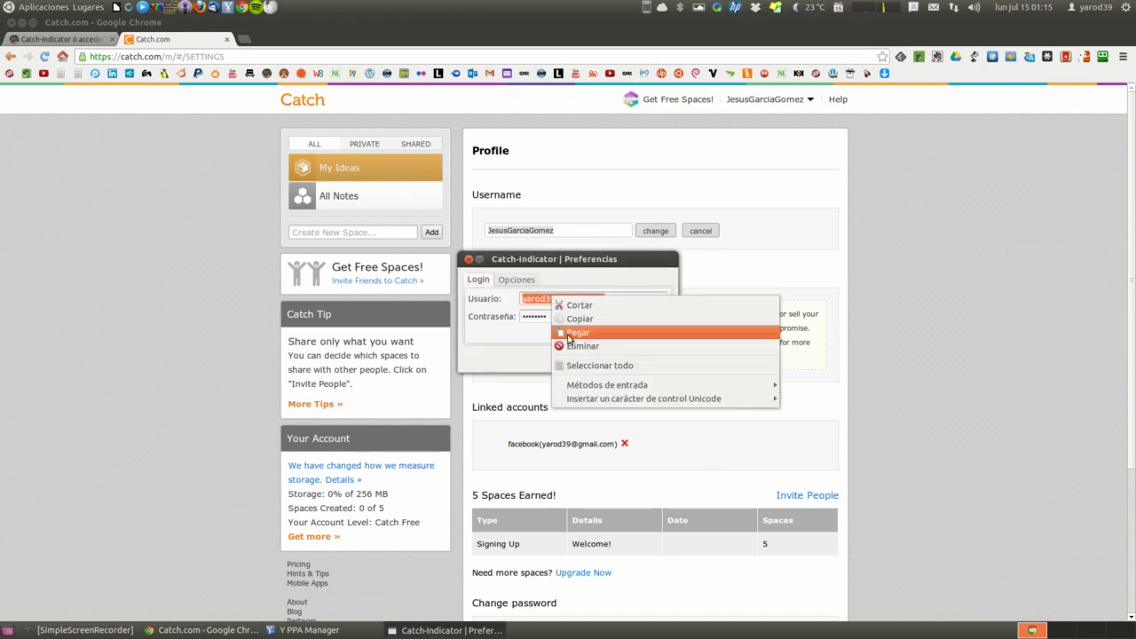
{"action": "left_click", "coordinate": [577, 332]}
{"action": "left_click", "coordinate": [597, 362]}
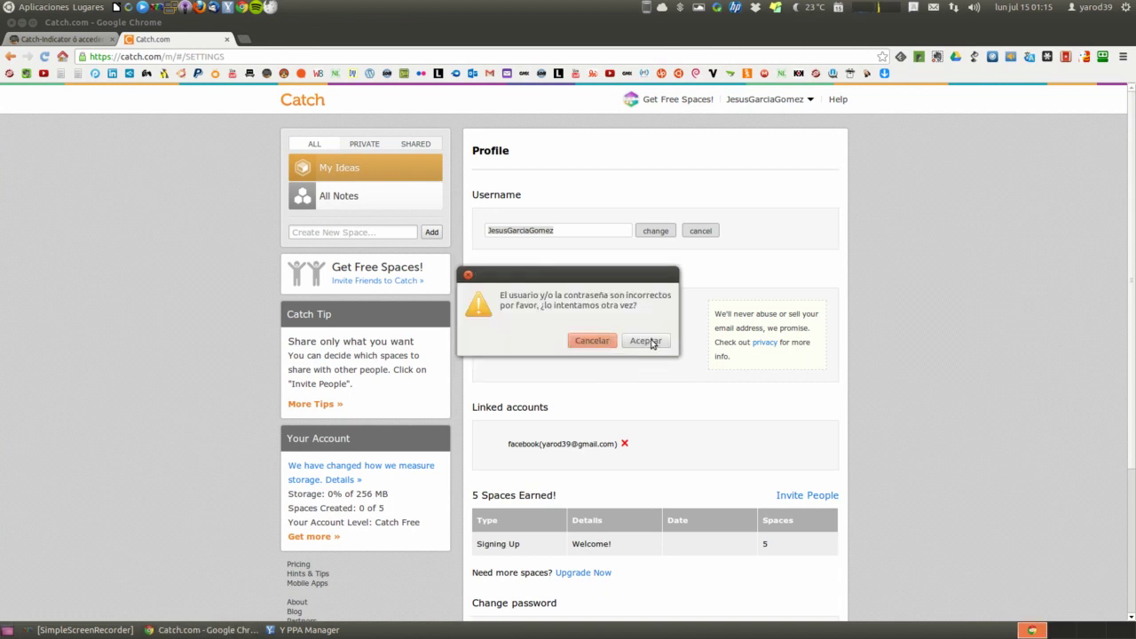
Retype the Contraseña, retry the login, and dismiss the failure warning
{"action": "left_click", "coordinate": [648, 341]}
{"action": "double_click", "coordinate": [563, 316]}
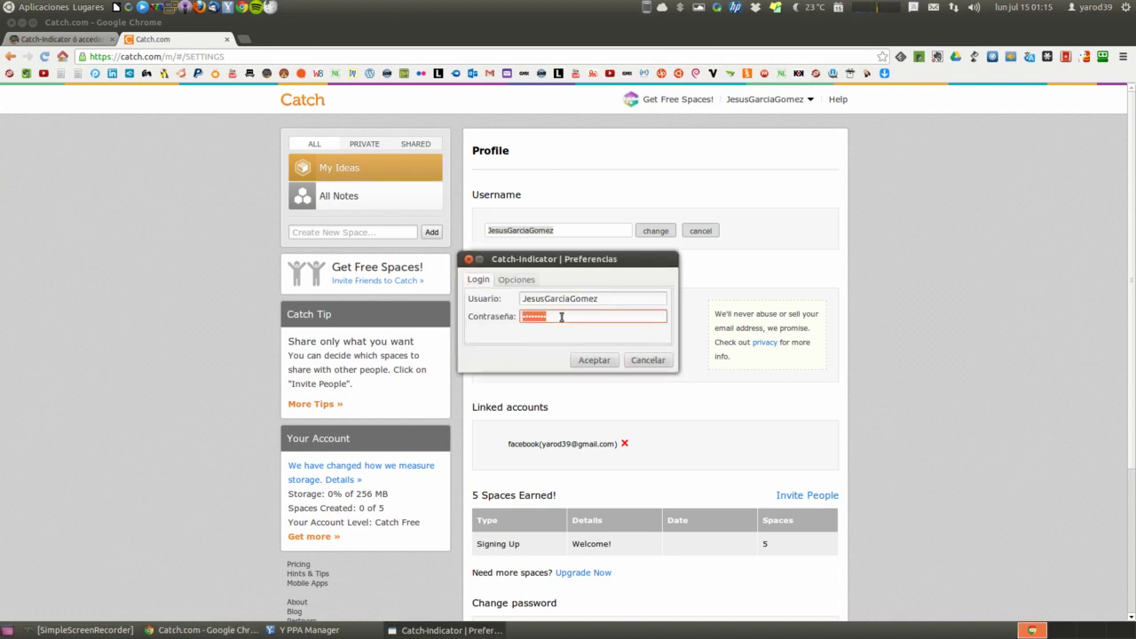
{"action": "type", "text": "••"}
{"action": "left_click", "coordinate": [593, 362]}
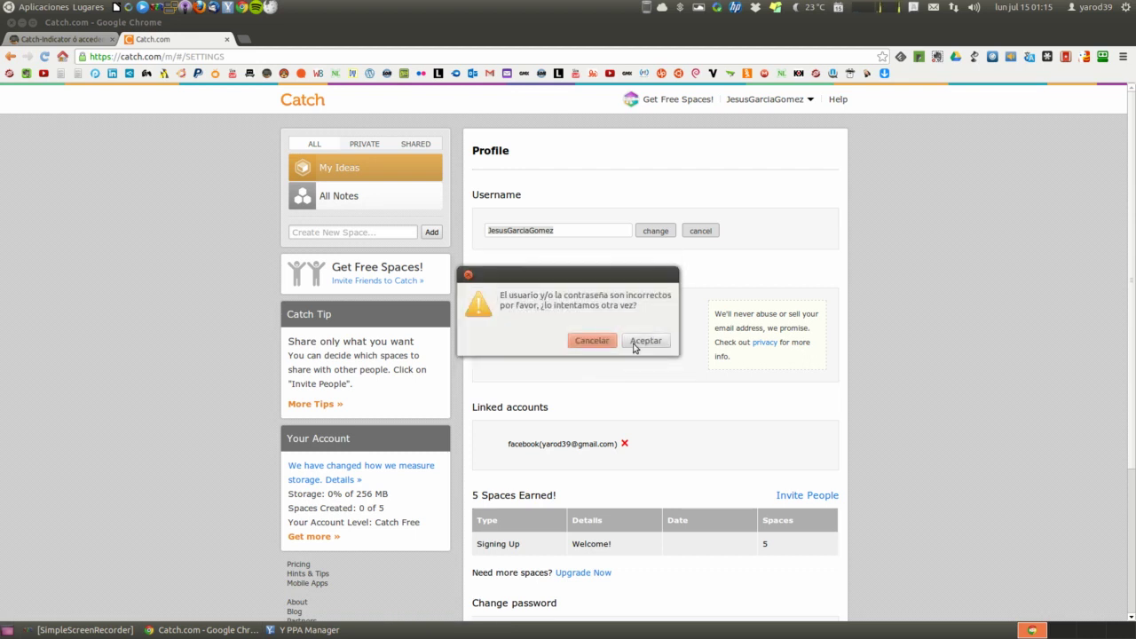
{"action": "left_click", "coordinate": [593, 342]}
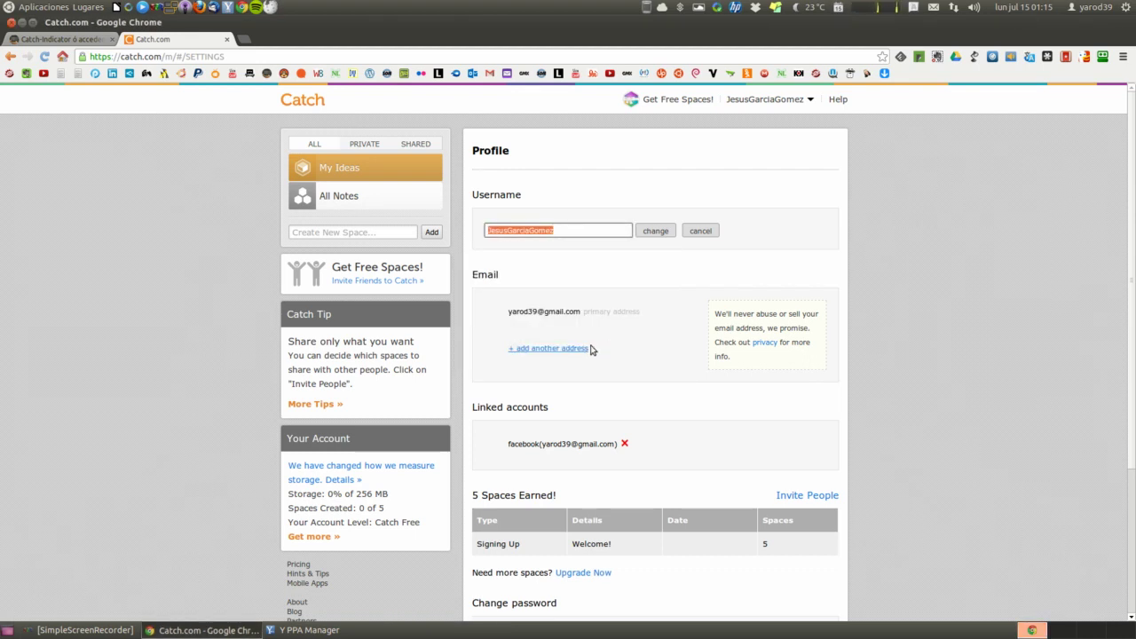
Fill in the current, new and confirm password fields under Change password and submit them
{"action": "scroll", "coordinate": [563, 333], "scroll_direction": "down", "scroll_amount": 3}
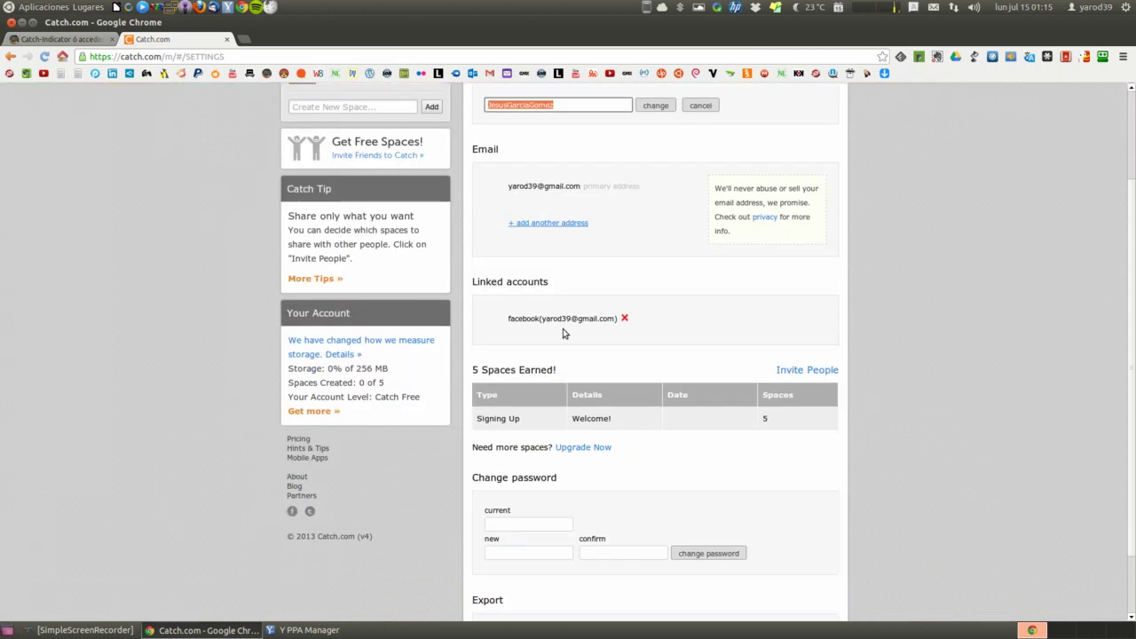
{"action": "scroll", "coordinate": [563, 333], "scroll_direction": "down", "scroll_amount": 2}
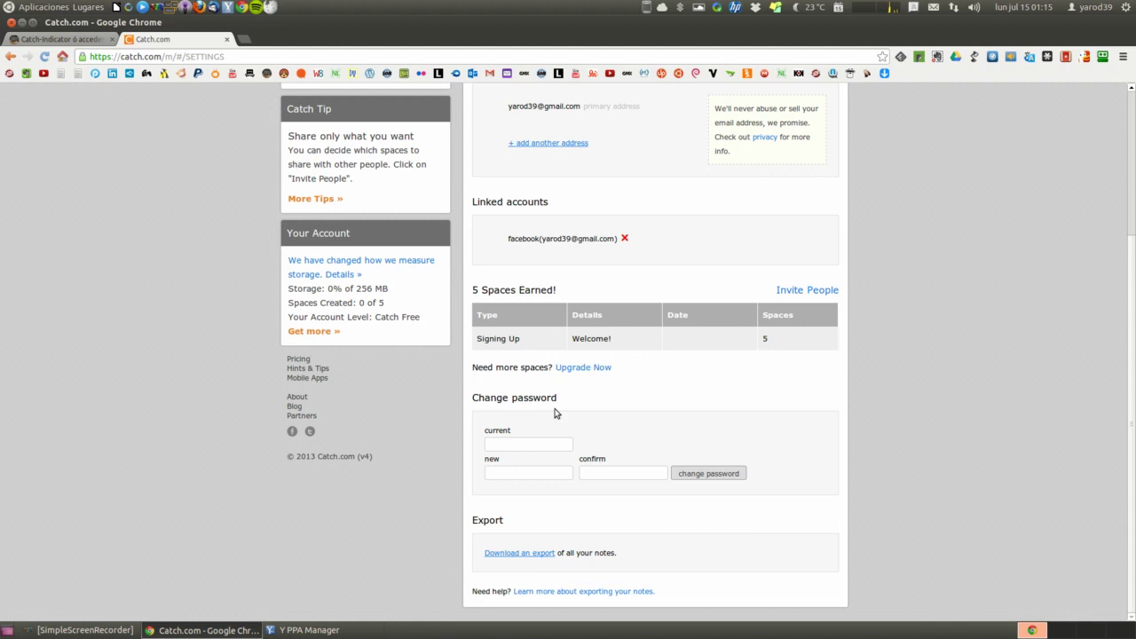
{"action": "left_click", "coordinate": [527, 444]}
{"action": "type", "text": "****"}
{"action": "key", "text": "Tab"}
{"action": "type", "text": "********"}
{"action": "key", "text": "Tab"}
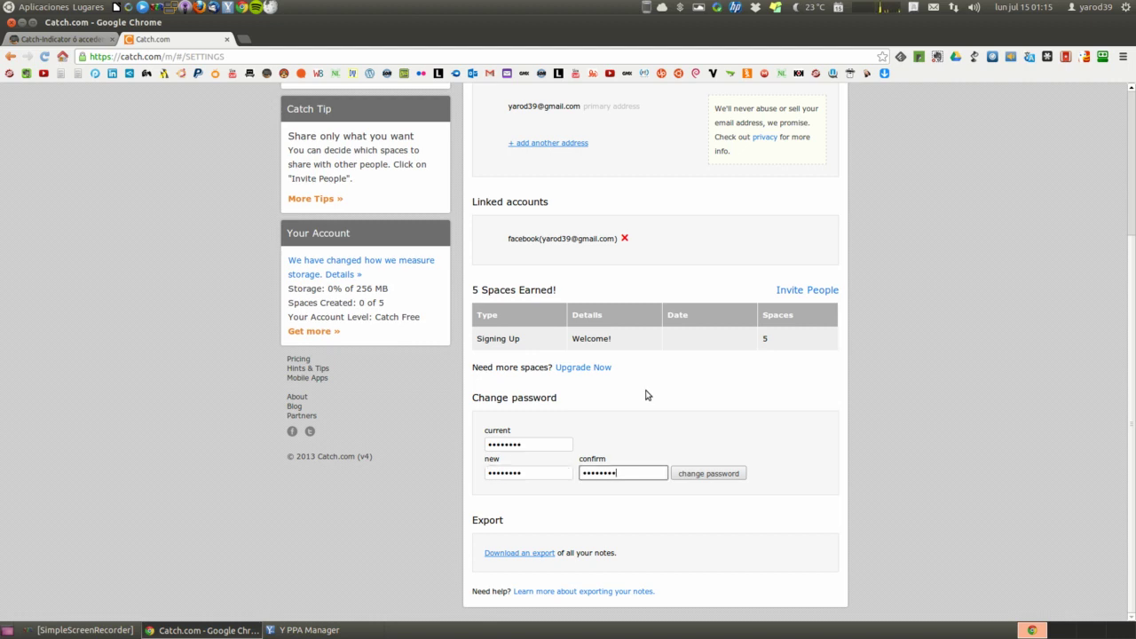
{"action": "left_click", "coordinate": [706, 474]}
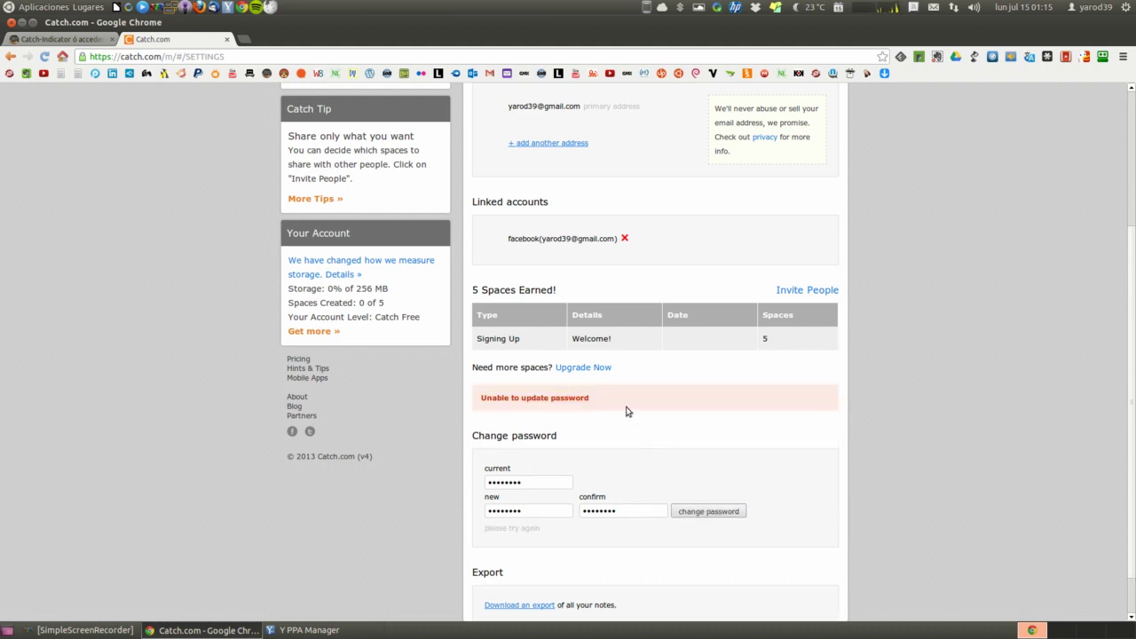
{"action": "scroll", "coordinate": [626, 411], "scroll_direction": "up", "scroll_amount": 5}
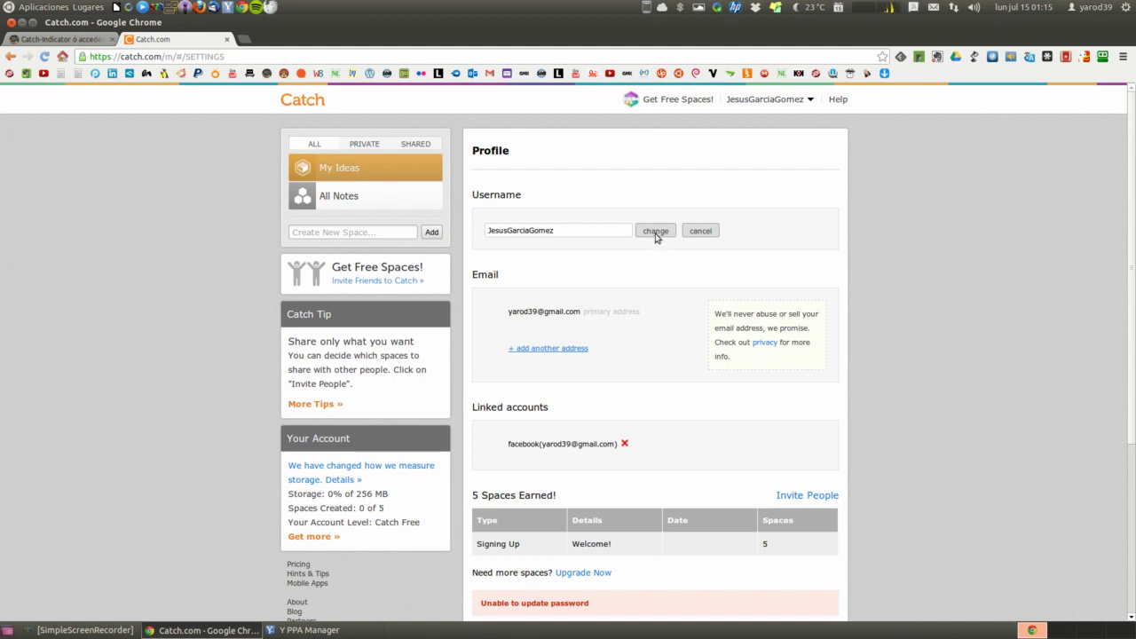
Replace the Catch.com profile username with a new one and save it
{"action": "double_click", "coordinate": [559, 233]}
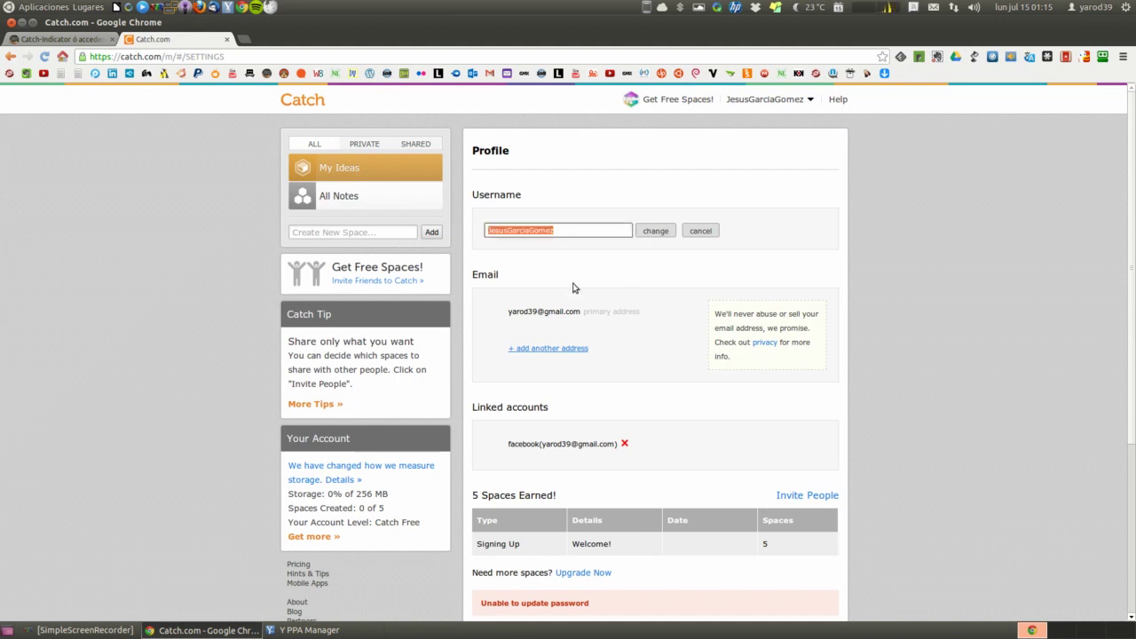
{"action": "type", "text": "yarod39"}
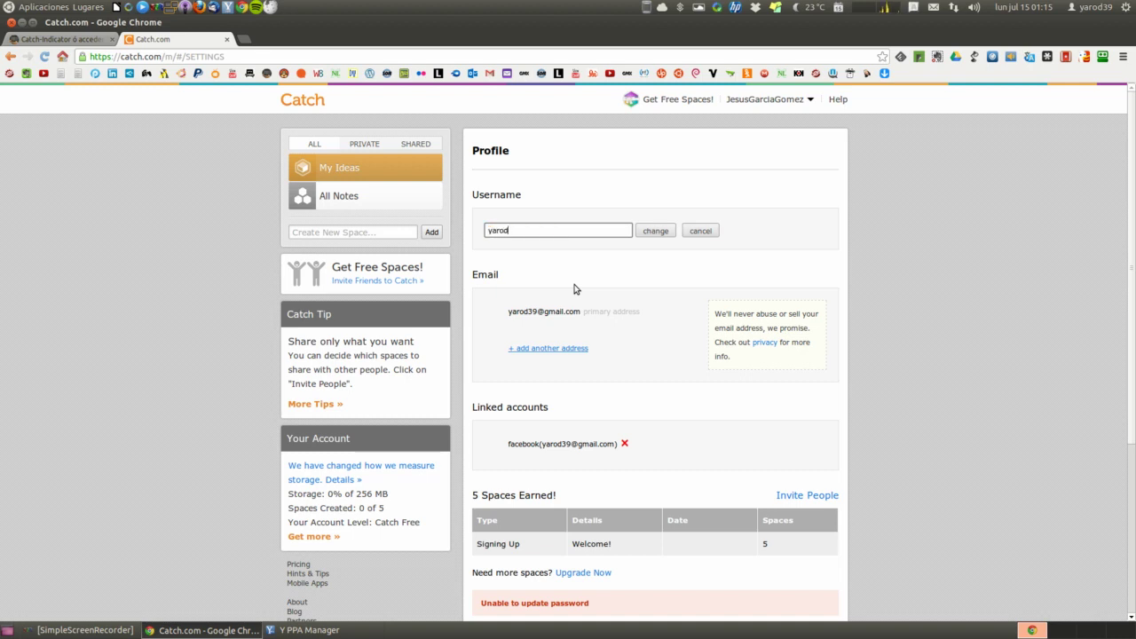
{"action": "left_click", "coordinate": [657, 233]}
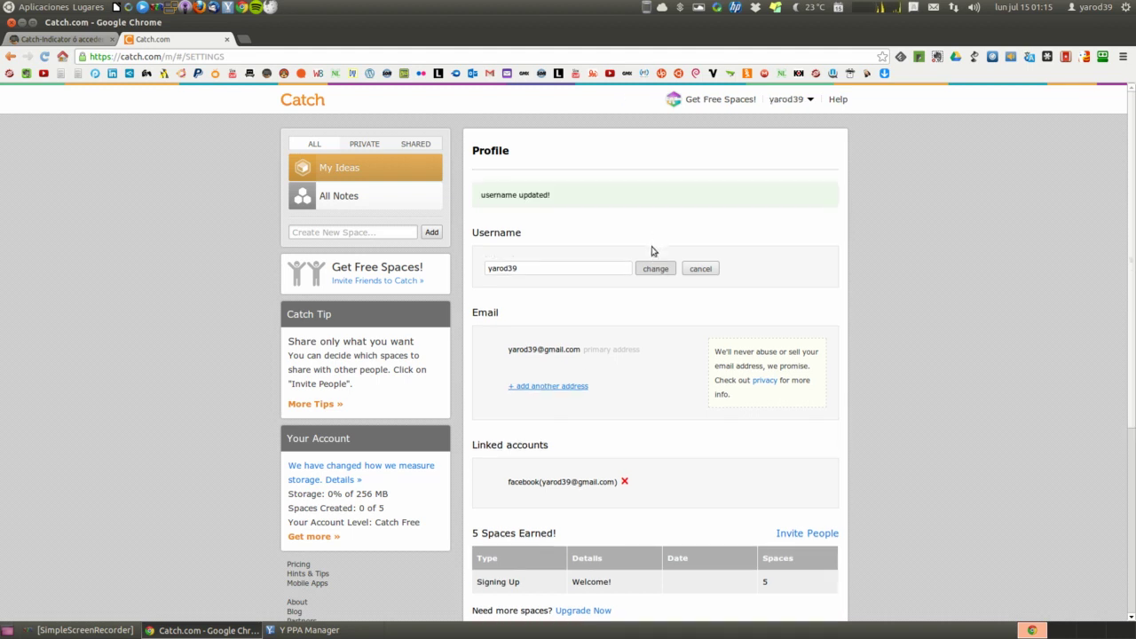
Open Space Preferences from the account menu, showing the My Ideas space
{"action": "scroll", "coordinate": [608, 272], "scroll_direction": "down", "scroll_amount": 5}
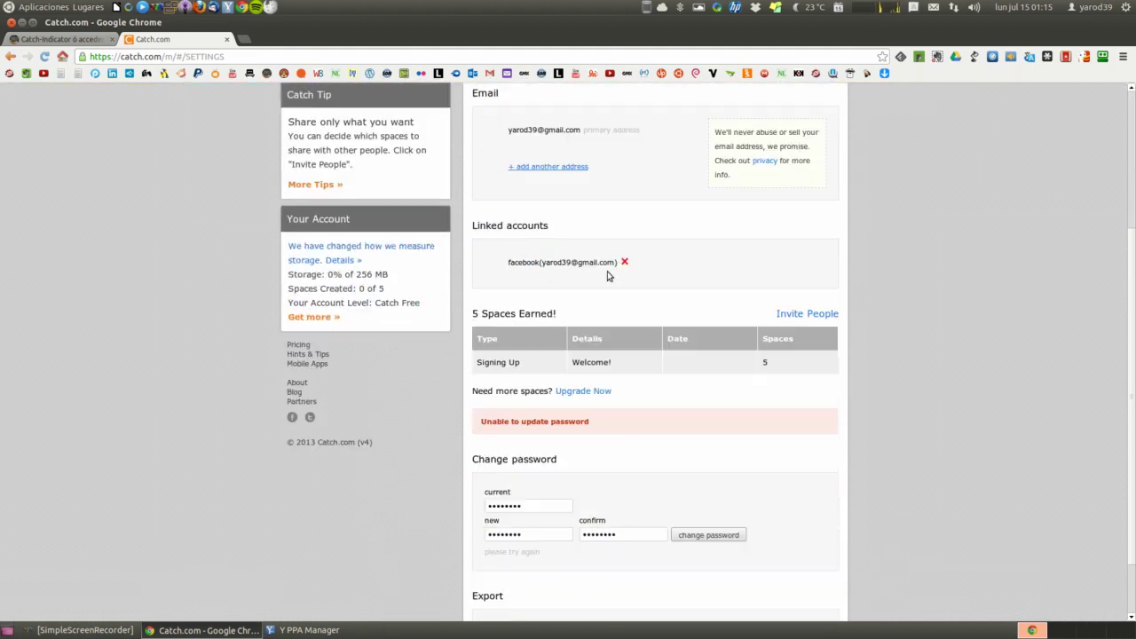
{"action": "scroll", "coordinate": [595, 387], "scroll_direction": "down", "scroll_amount": 1}
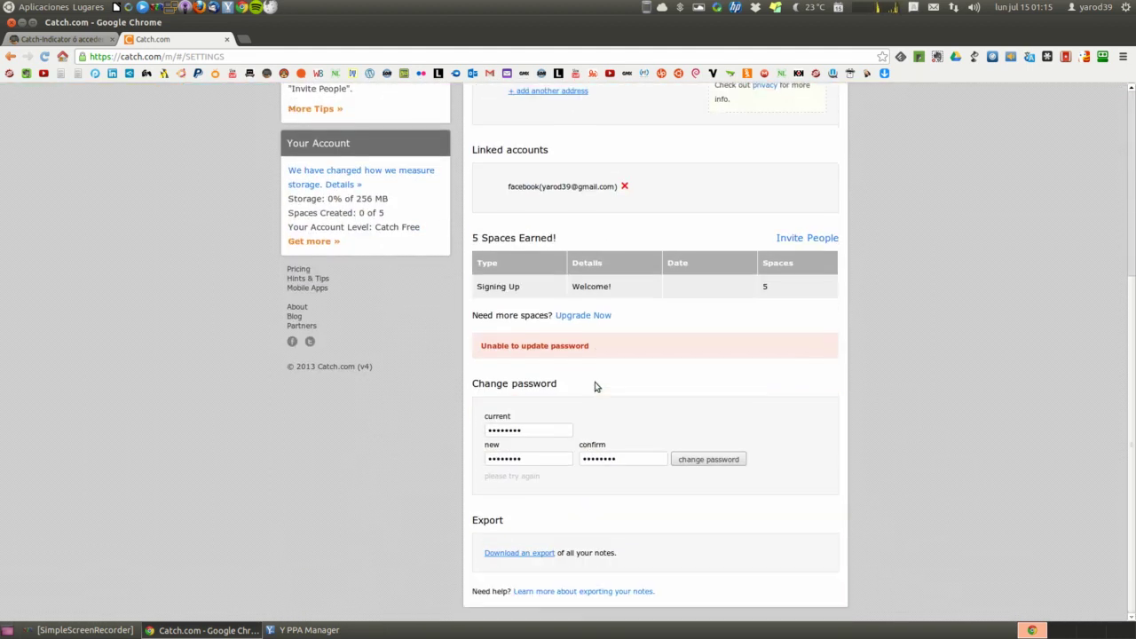
{"action": "scroll", "coordinate": [398, 287], "scroll_direction": "up", "scroll_amount": 6}
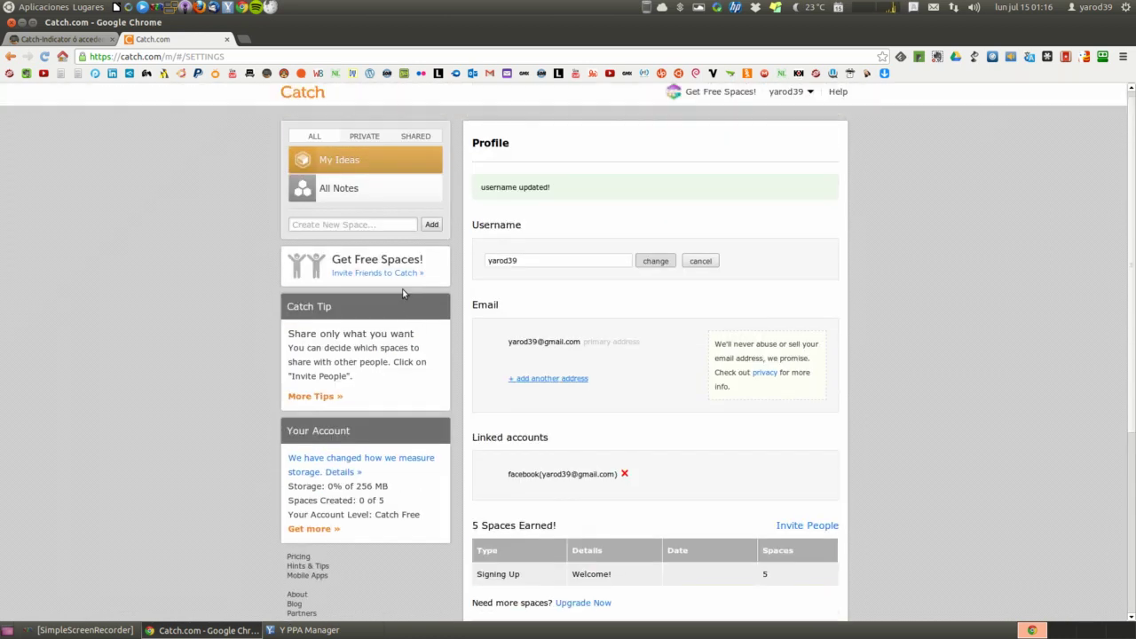
{"action": "left_click", "coordinate": [786, 92]}
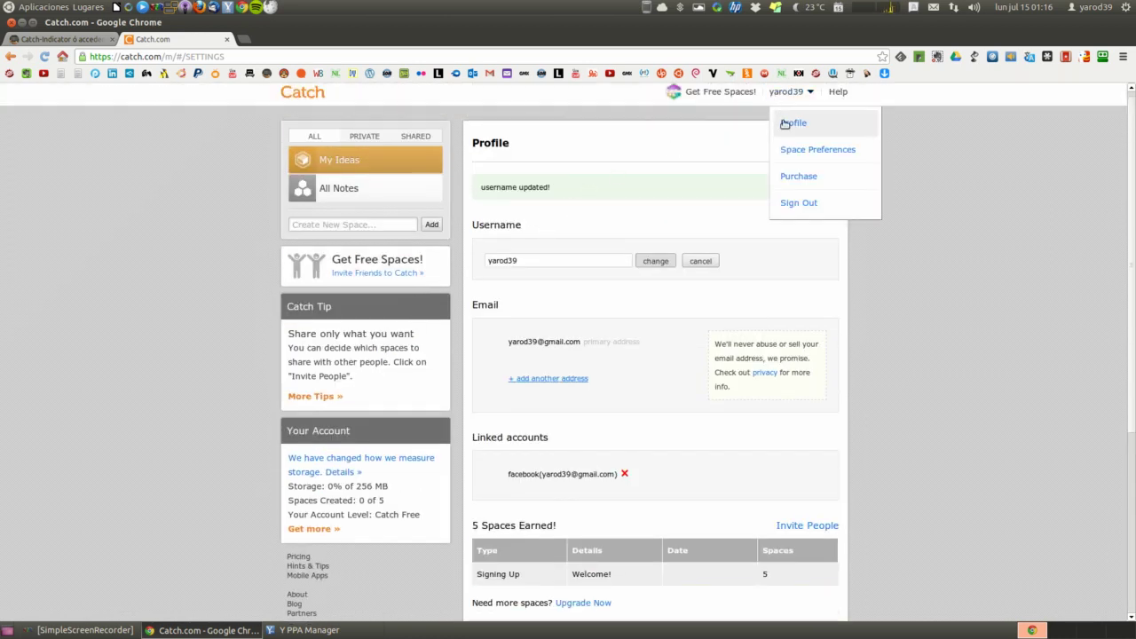
{"action": "left_click", "coordinate": [792, 152]}
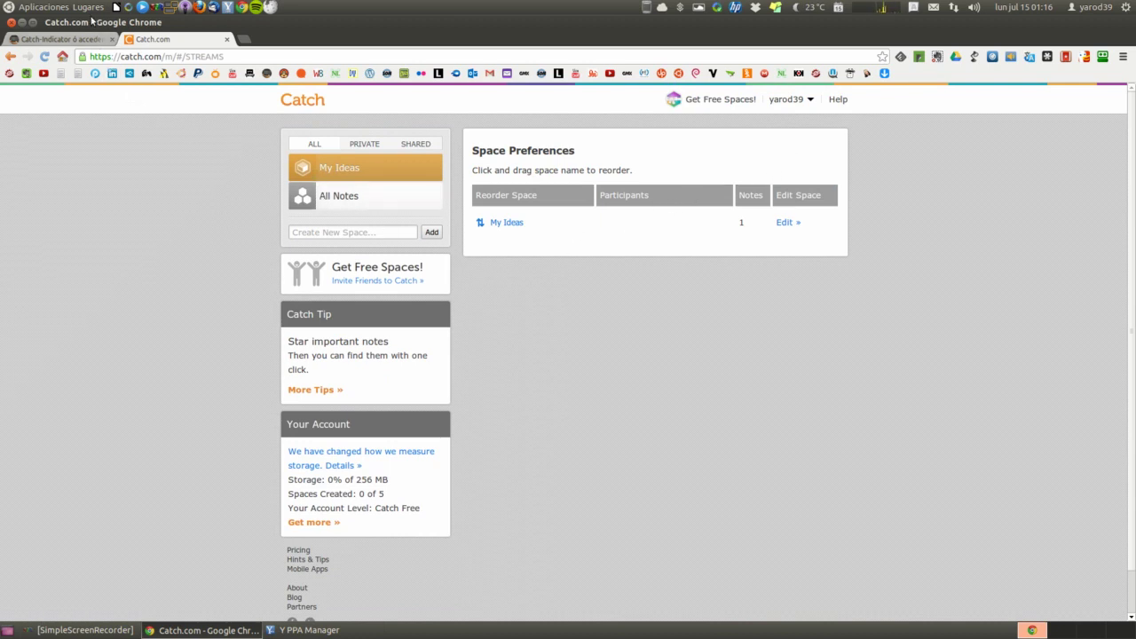
Launch Catch-Indicator from Aplicaciones > Accesorios and reopen its login settings
{"action": "left_click", "coordinate": [51, 9]}
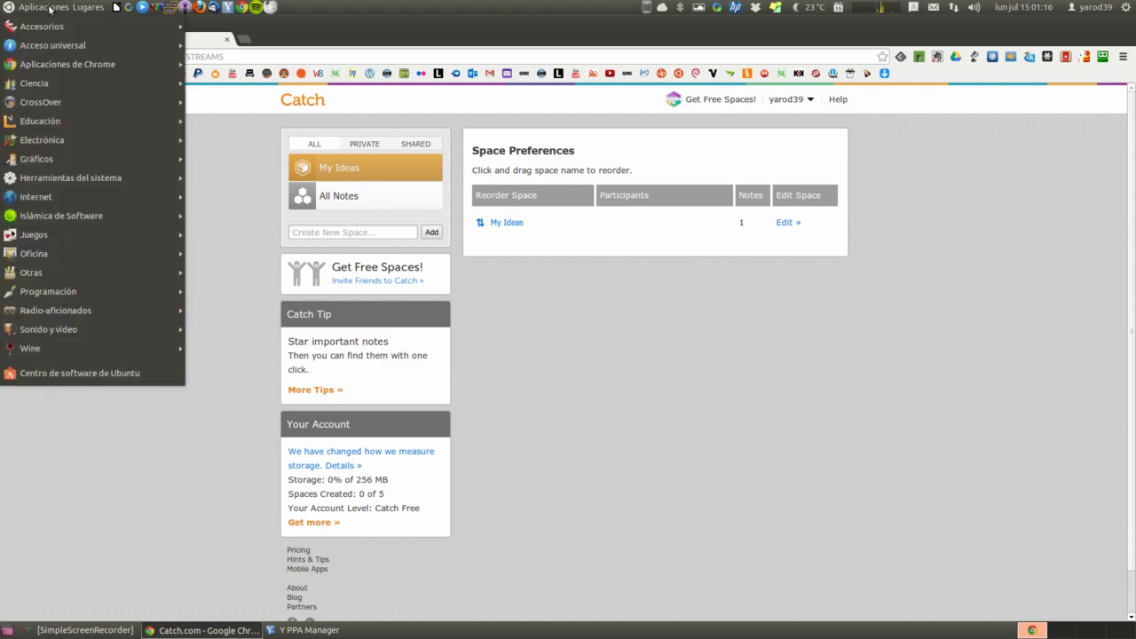
{"action": "mouse_move", "coordinate": [66, 33]}
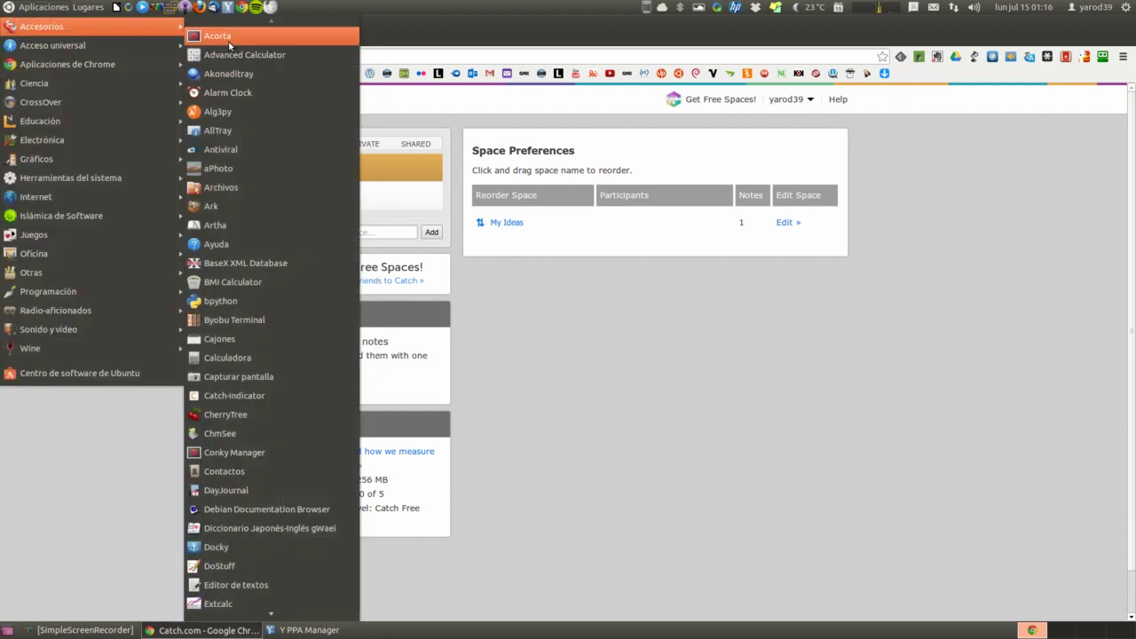
{"action": "left_click", "coordinate": [256, 399]}
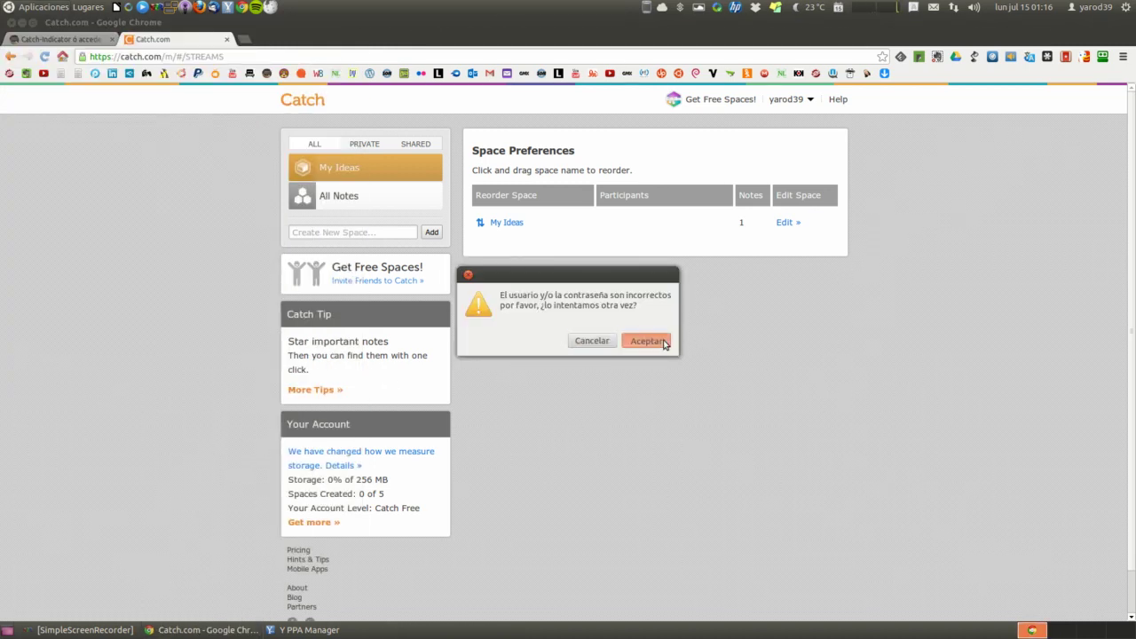
{"action": "left_click", "coordinate": [665, 341]}
Enter the updated Catch username and a new password, save, and dismiss the login error
{"action": "left_click", "coordinate": [610, 298]}
{"action": "double_click", "coordinate": [610, 298]}
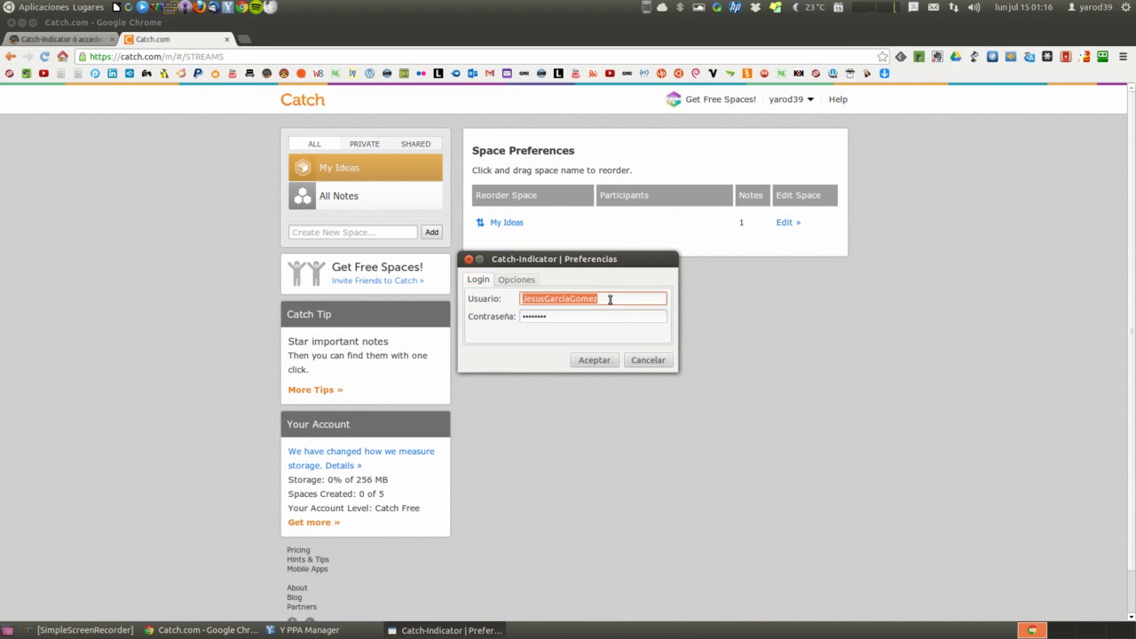
{"action": "type", "text": "yarod39"}
{"action": "key", "text": "Tab"}
{"action": "key", "text": "BackSpace"}
{"action": "type", "text": "******"}
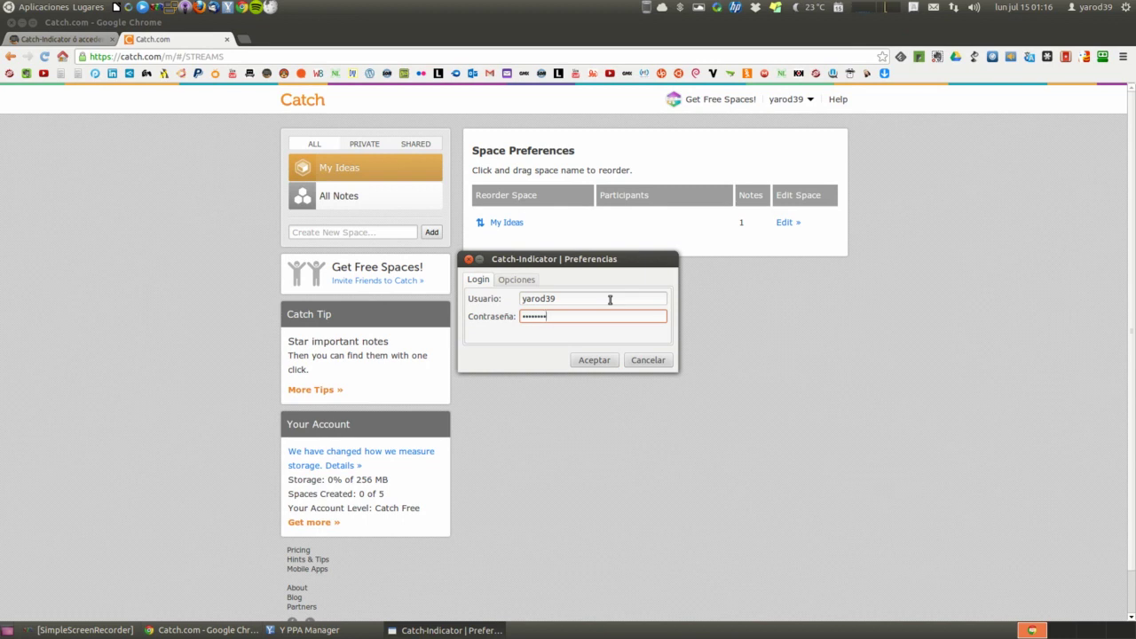
{"action": "left_click", "coordinate": [598, 363]}
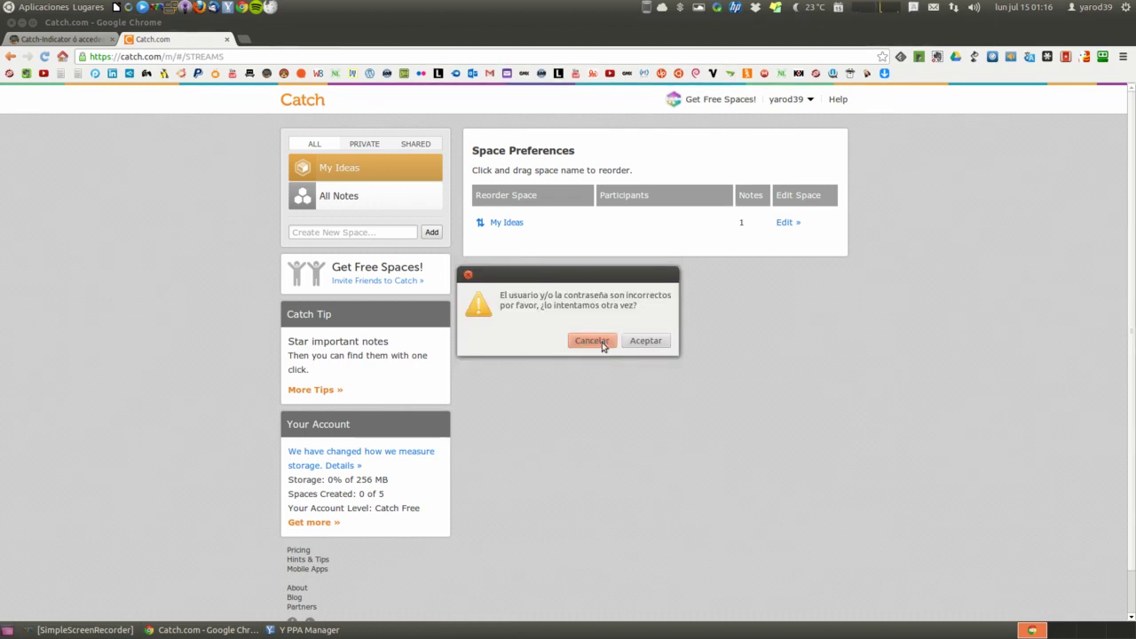
{"action": "left_click", "coordinate": [593, 341]}
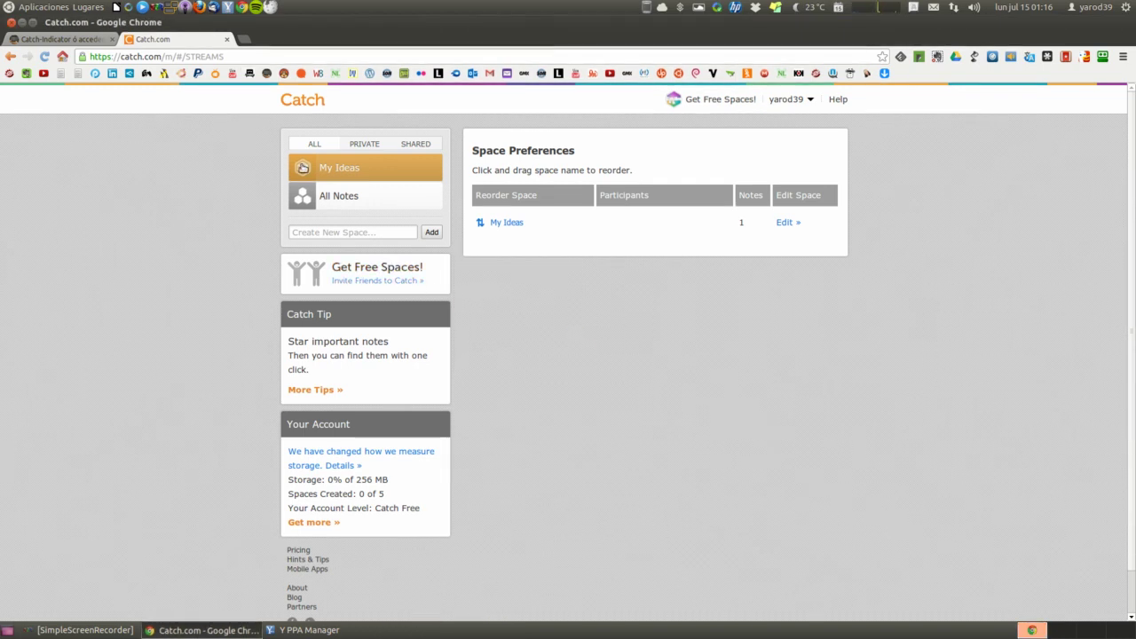
Close the Catch.com tab and return to the app list in 'Mis aplicaciones para Ubuntu'
{"action": "left_click", "coordinate": [227, 40]}
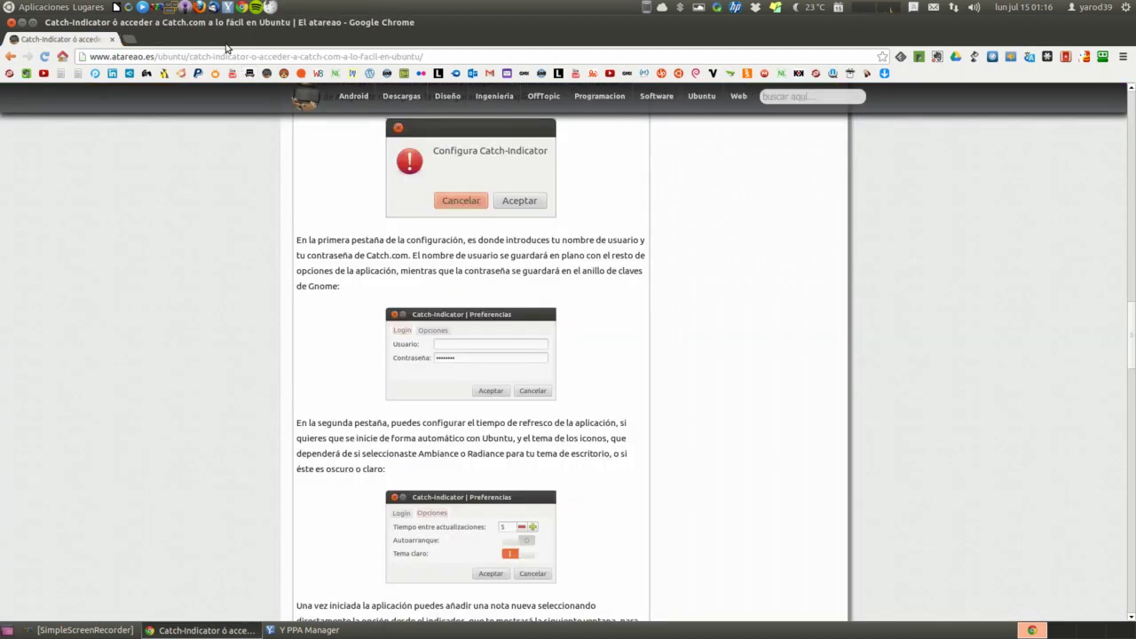
{"action": "left_click", "coordinate": [10, 56]}
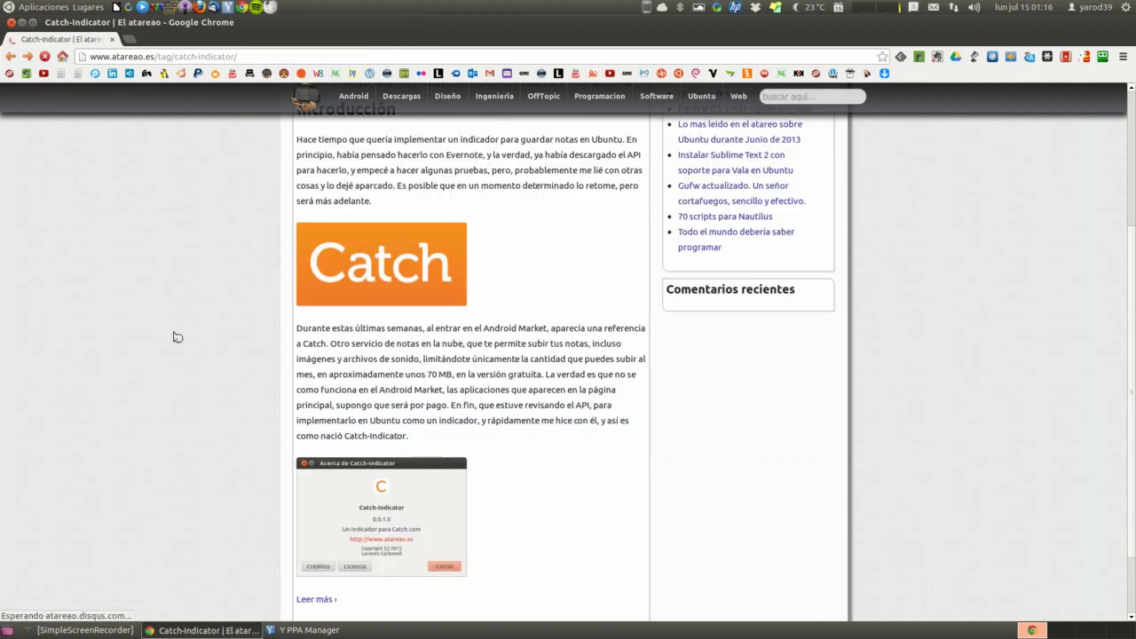
{"action": "scroll", "coordinate": [258, 359], "scroll_direction": "up", "scroll_amount": 5}
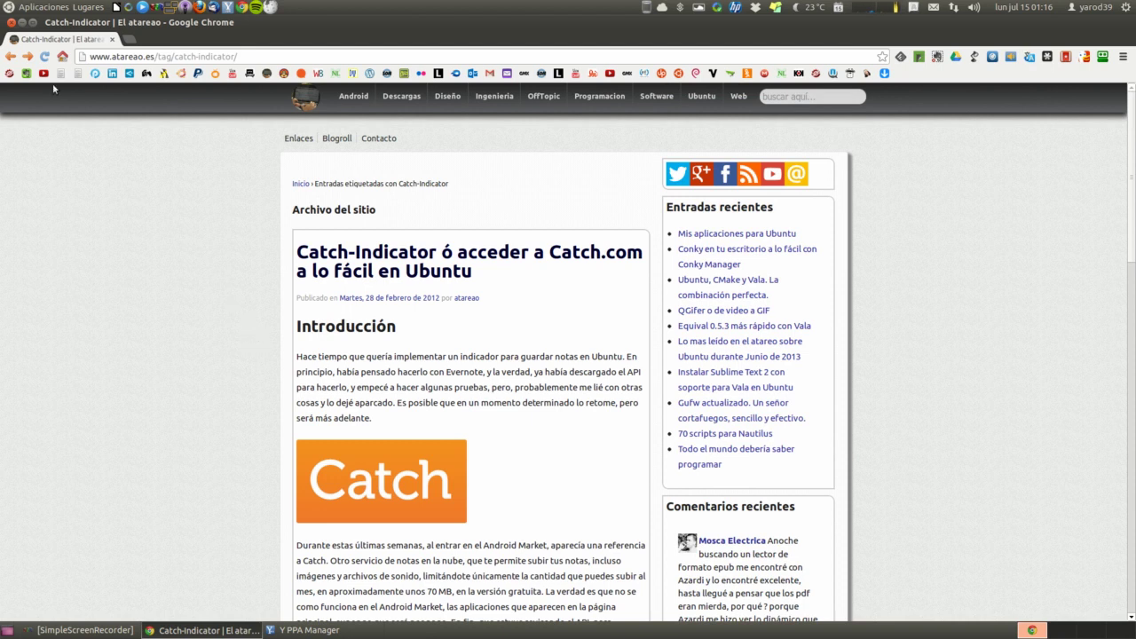
{"action": "left_click", "coordinate": [10, 59]}
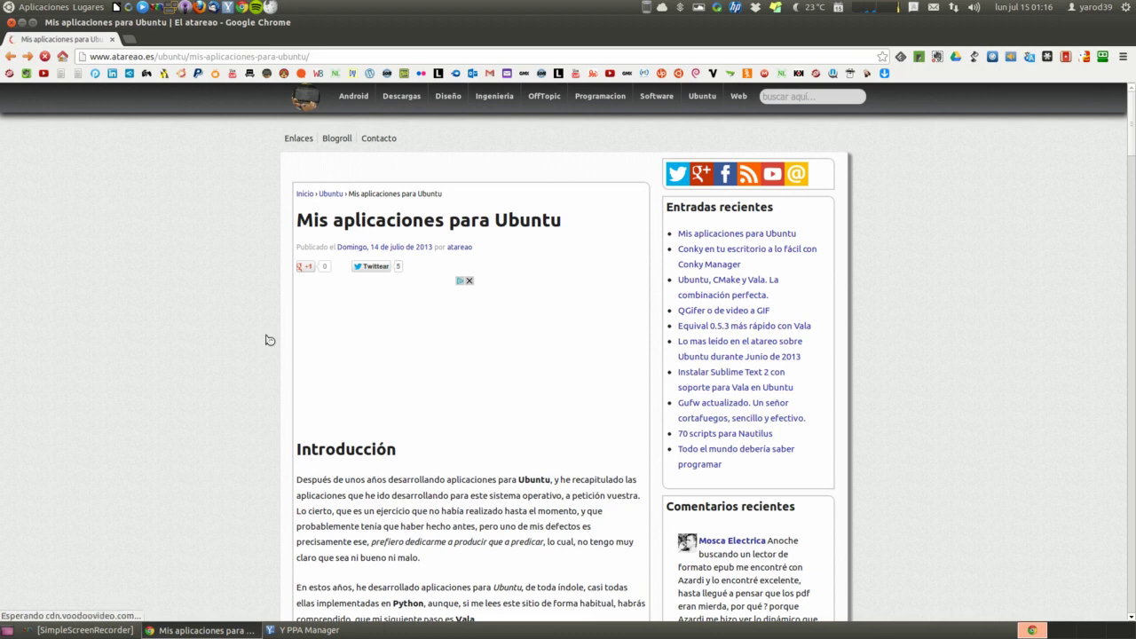
{"action": "scroll", "coordinate": [270, 340], "scroll_direction": "down", "scroll_amount": 7}
{"action": "scroll", "coordinate": [270, 340], "scroll_direction": "down", "scroll_amount": 10}
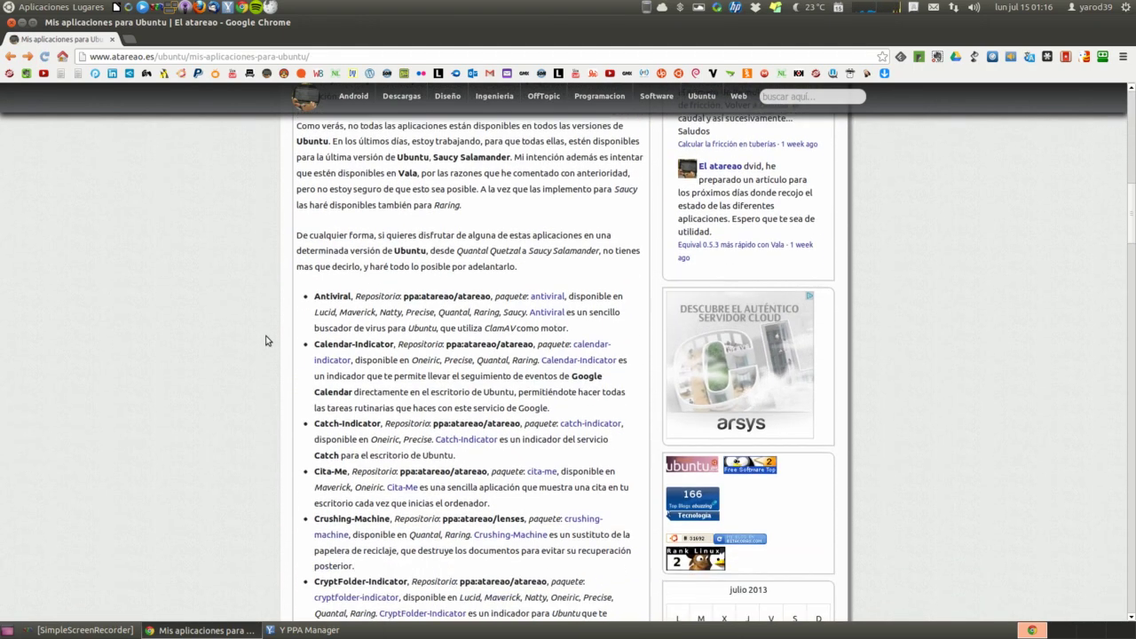
{"action": "scroll", "coordinate": [265, 341], "scroll_direction": "down", "scroll_amount": 1}
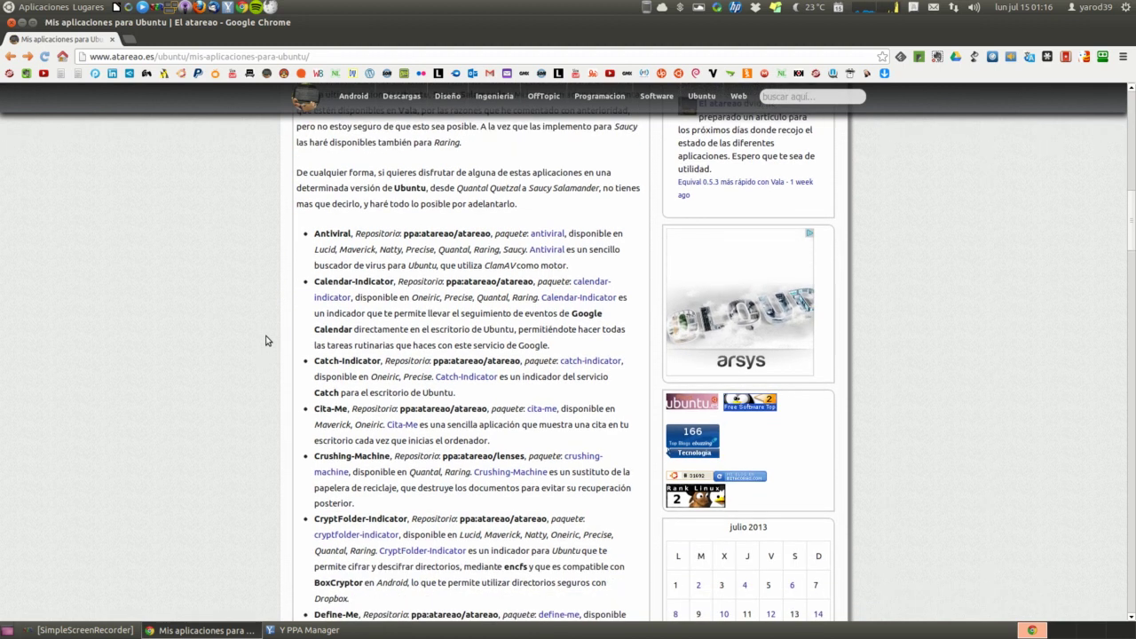
{"action": "scroll", "coordinate": [266, 341], "scroll_direction": "down", "scroll_amount": 1}
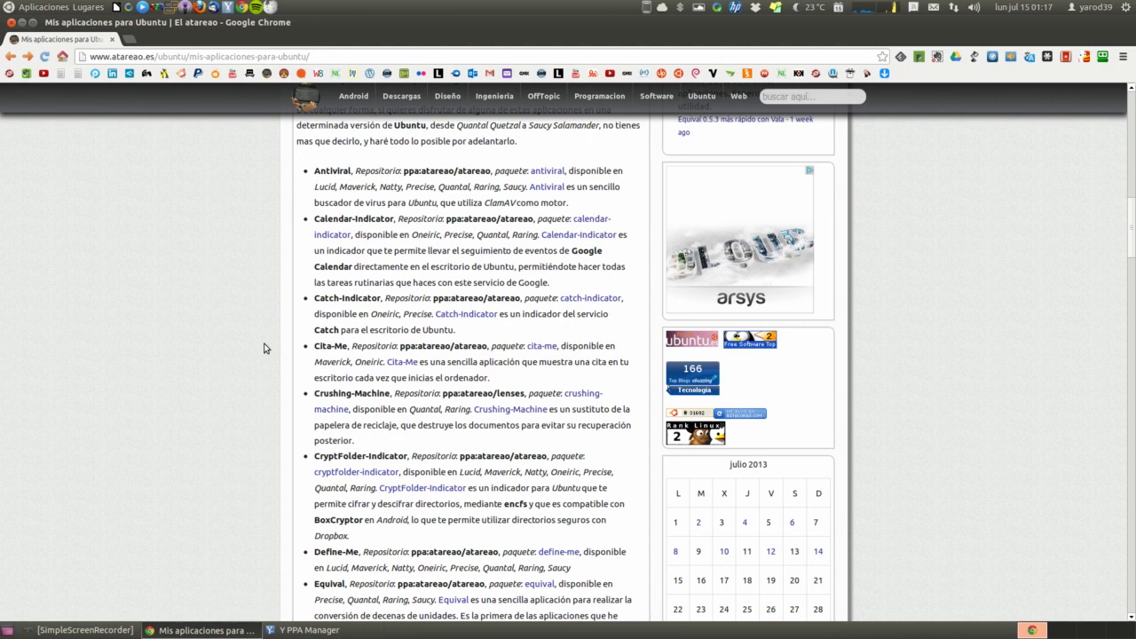
In Y PPA Manager, search all Launchpad PPAs for 'cita me'
{"action": "left_click", "coordinate": [308, 631]}
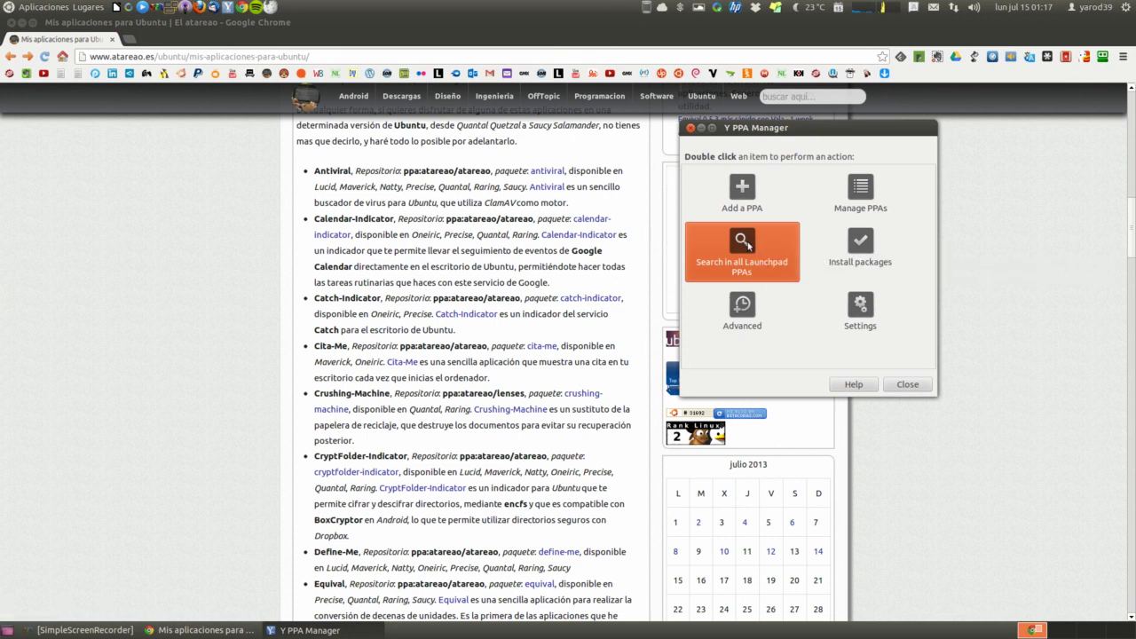
{"action": "double_click", "coordinate": [744, 244]}
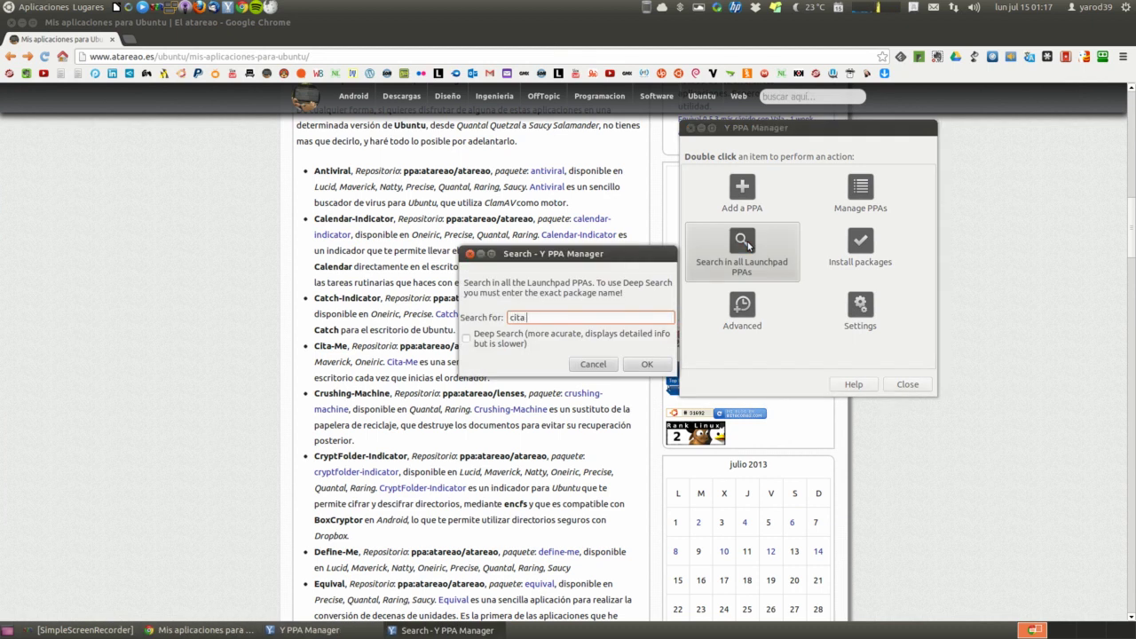
{"action": "key", "text": "Return"}
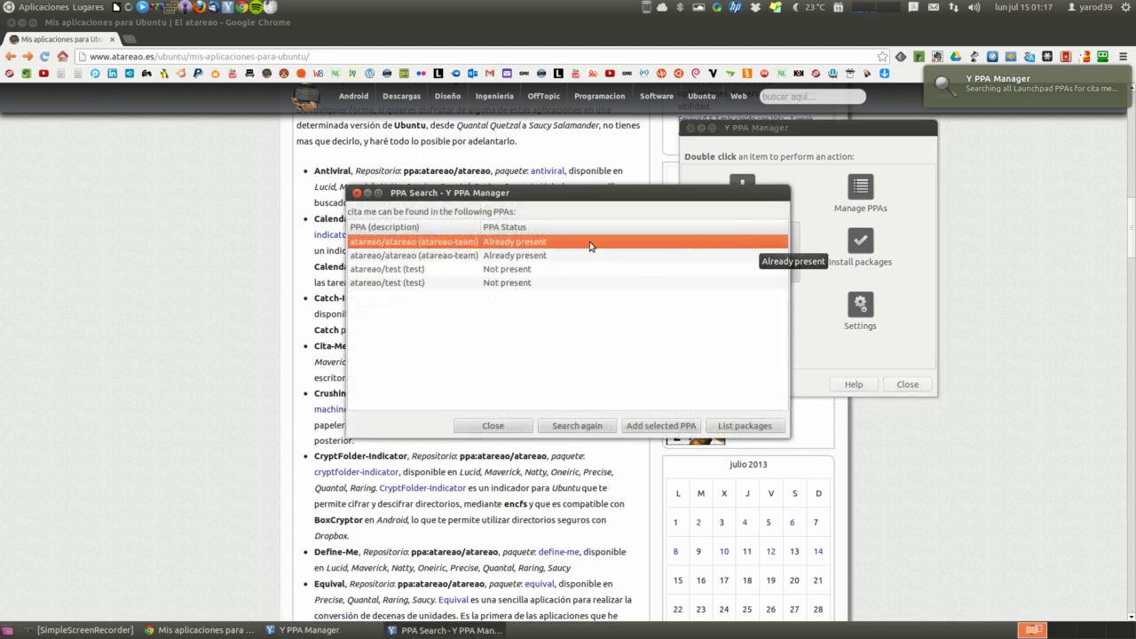
Browse the package lists of the two atareao/atareao PPA results
{"action": "key", "text": "Escape"}
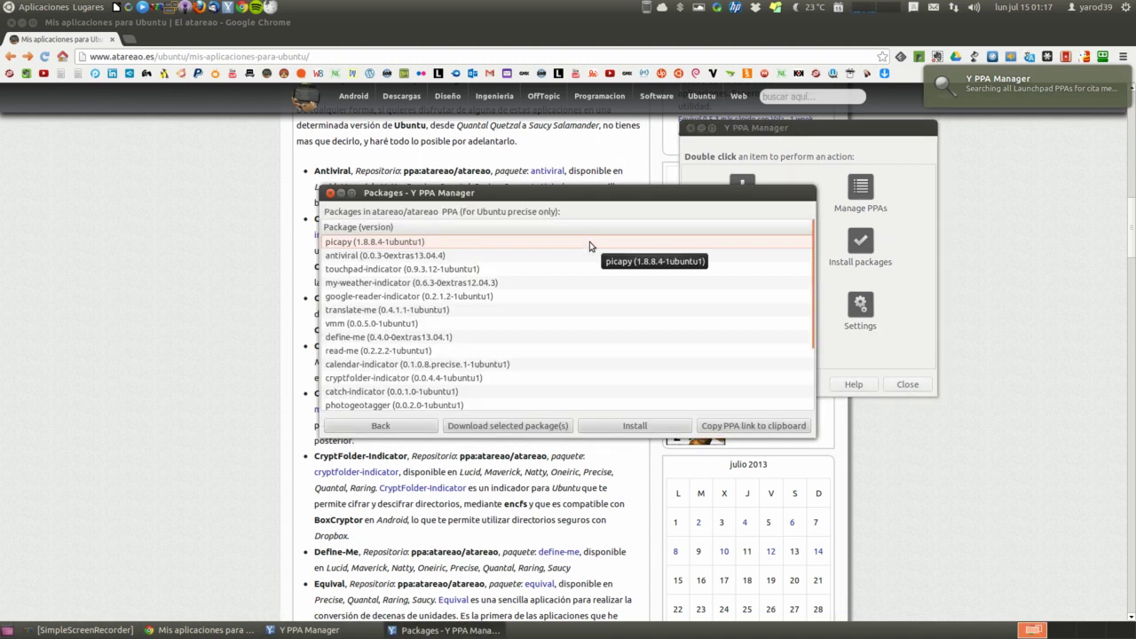
{"action": "scroll", "coordinate": [574, 364], "scroll_direction": "down", "scroll_amount": 1}
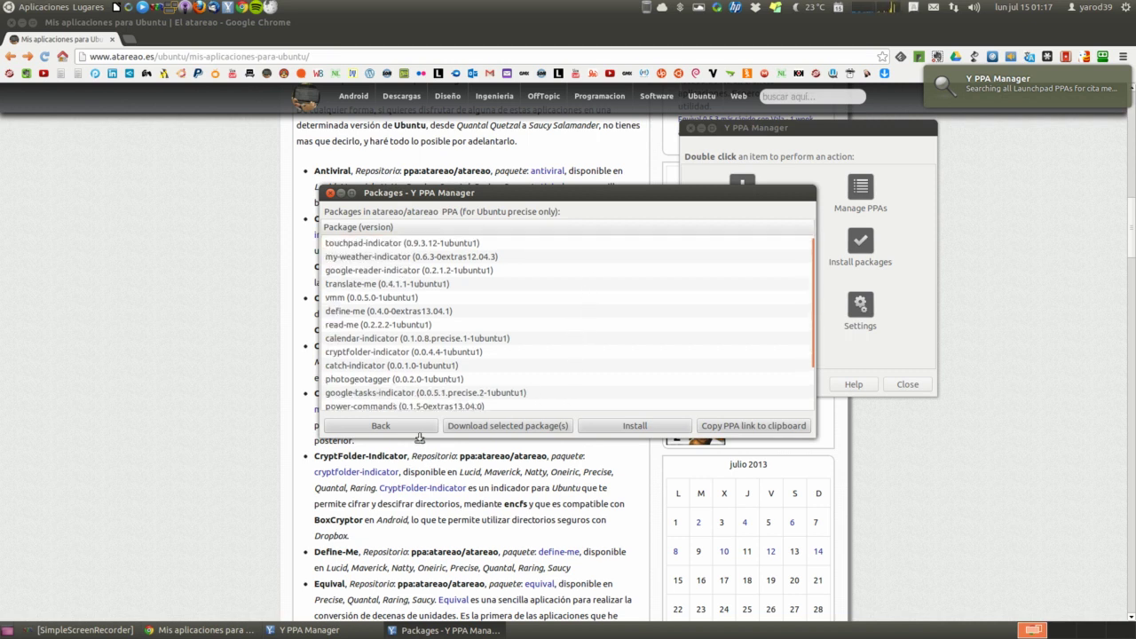
{"action": "scroll", "coordinate": [426, 408], "scroll_direction": "down", "scroll_amount": 2}
{"action": "left_click", "coordinate": [414, 426]}
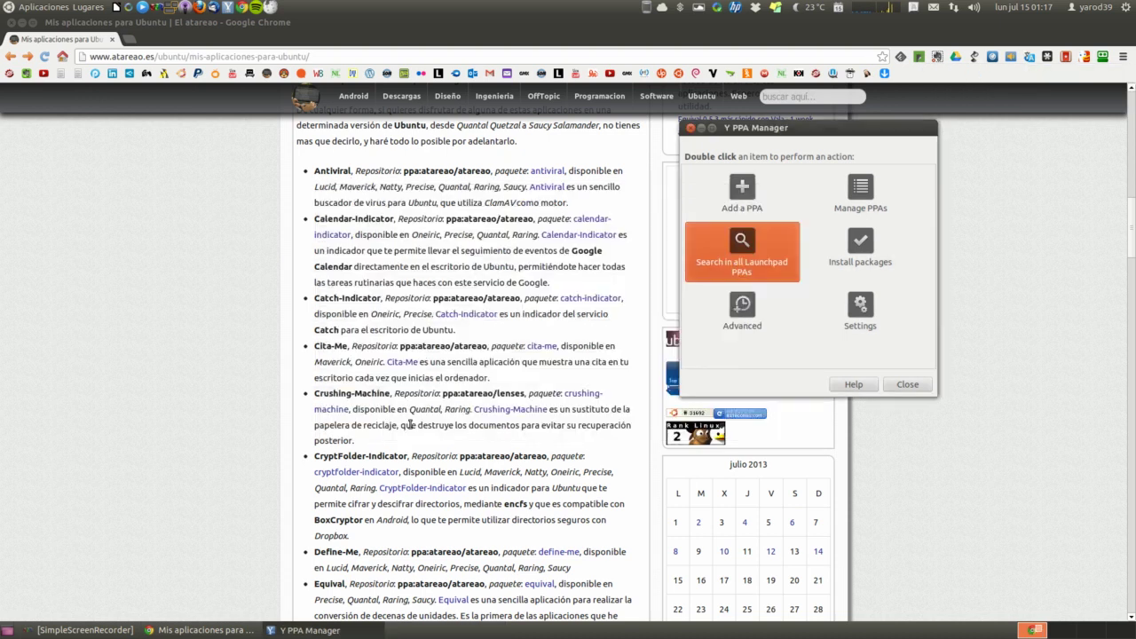
{"action": "double_click", "coordinate": [436, 256]}
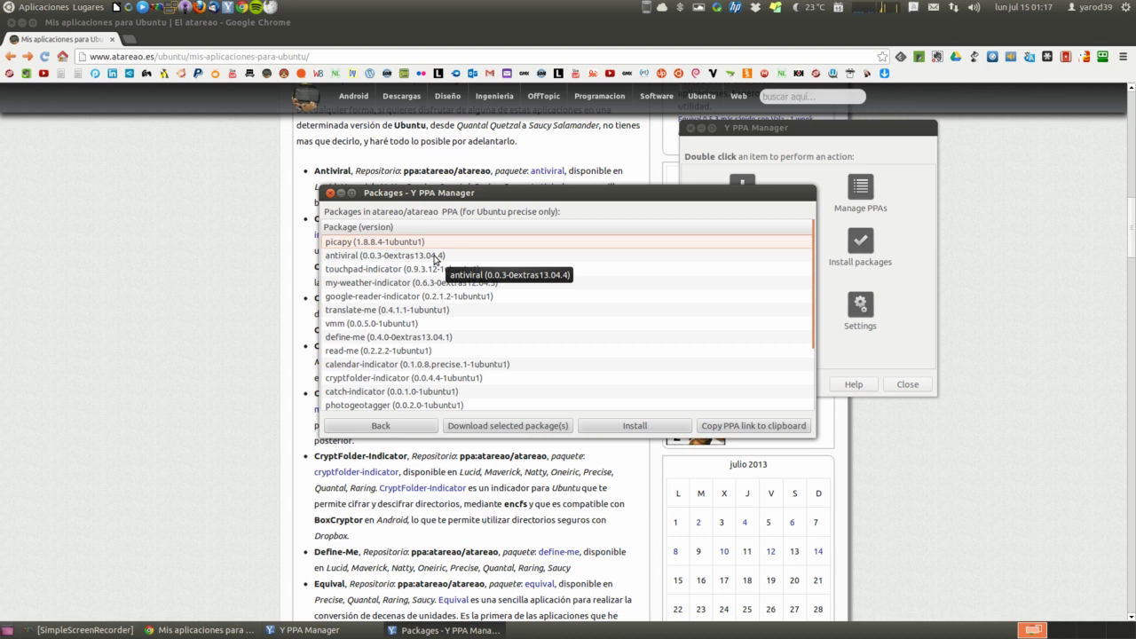
{"action": "scroll", "coordinate": [435, 258], "scroll_direction": "down", "scroll_amount": 3}
{"action": "scroll", "coordinate": [435, 259], "scroll_direction": "down", "scroll_amount": 1}
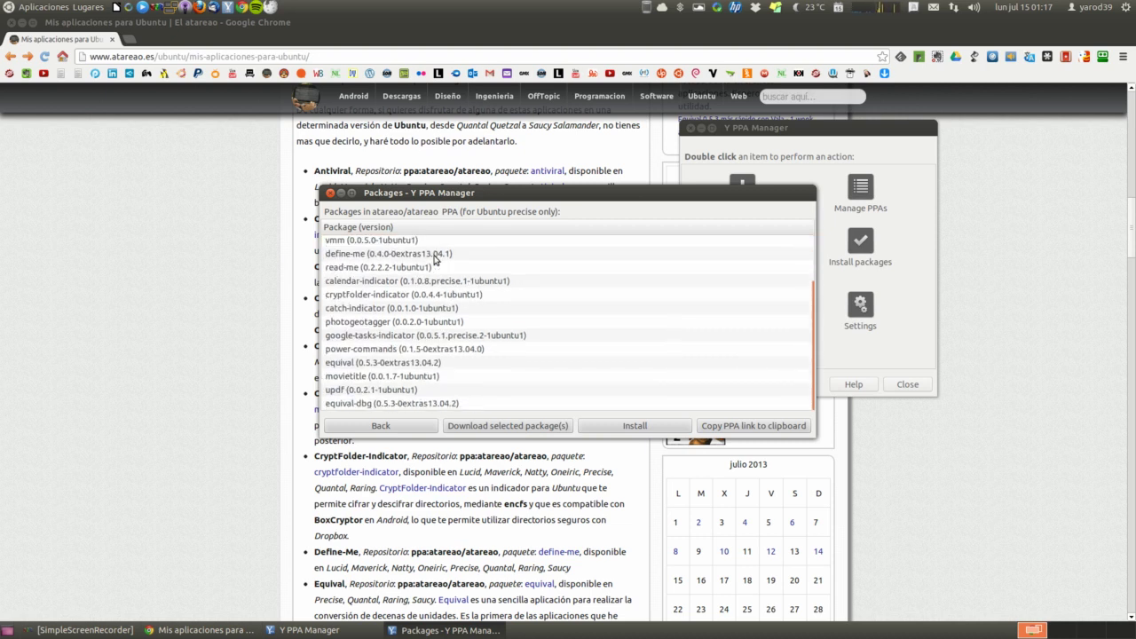
Browse the atareao/test PPA's packages for Ubuntu precise
{"action": "left_click", "coordinate": [398, 427]}
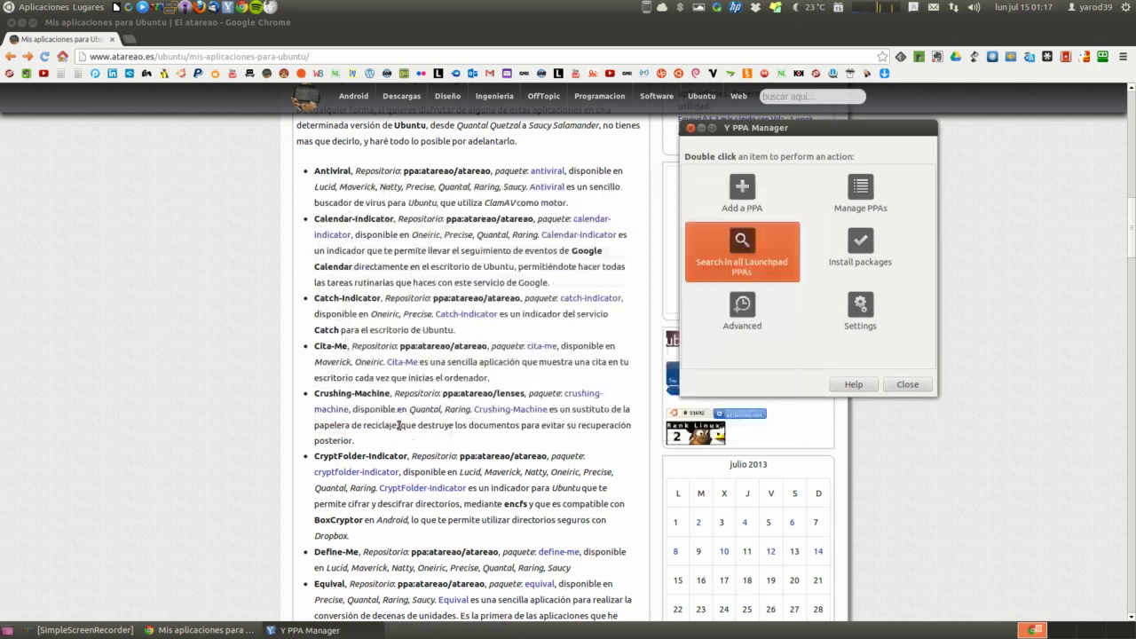
{"action": "double_click", "coordinate": [407, 271]}
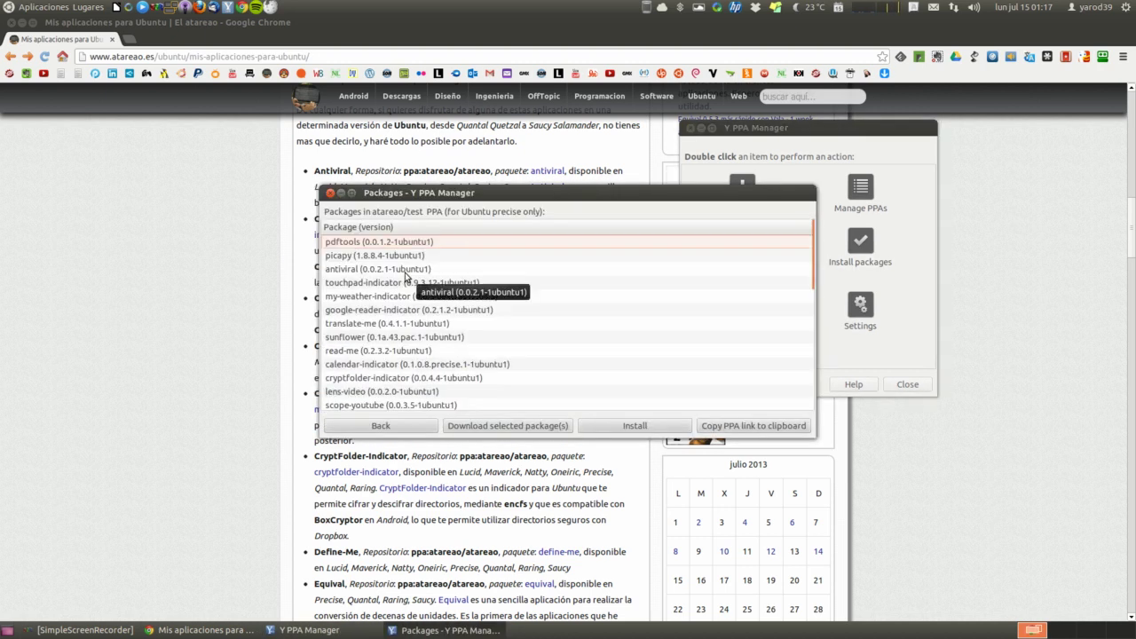
{"action": "scroll", "coordinate": [405, 273], "scroll_direction": "down", "scroll_amount": 3}
{"action": "scroll", "coordinate": [405, 277], "scroll_direction": "down", "scroll_amount": 8}
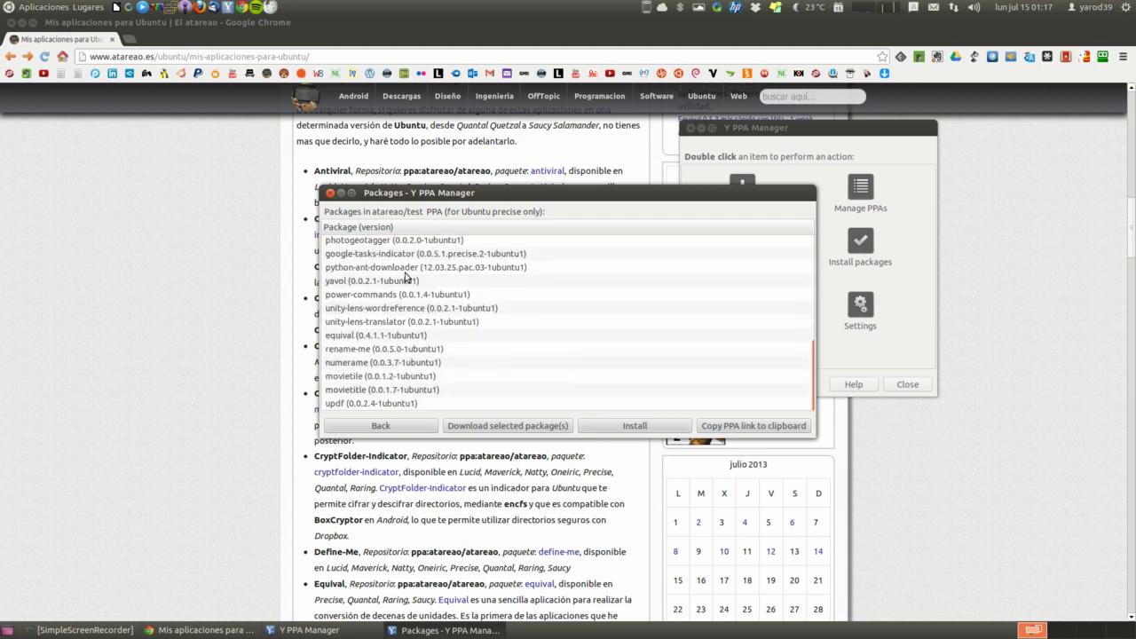